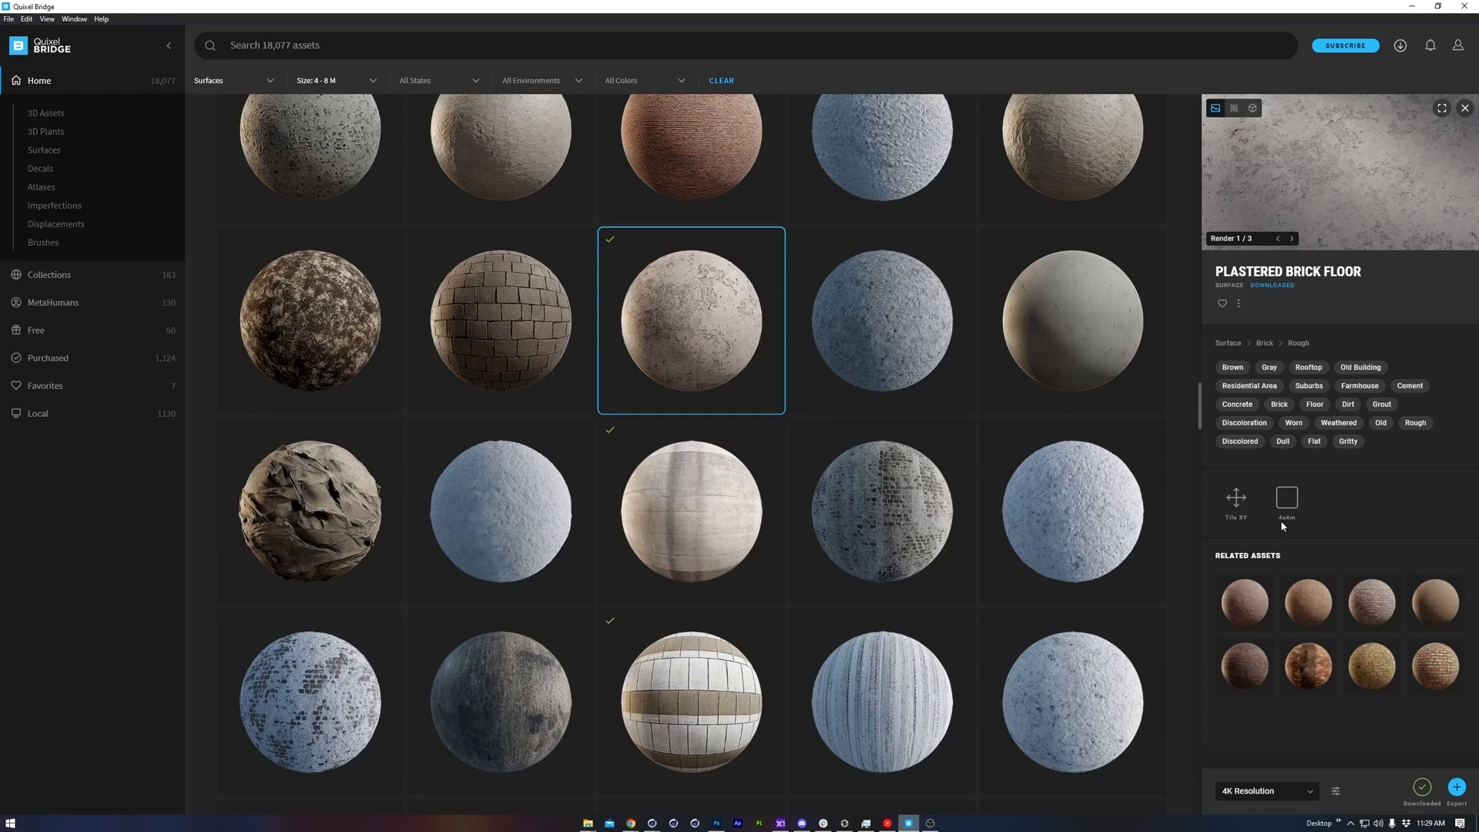
click(1422, 788)
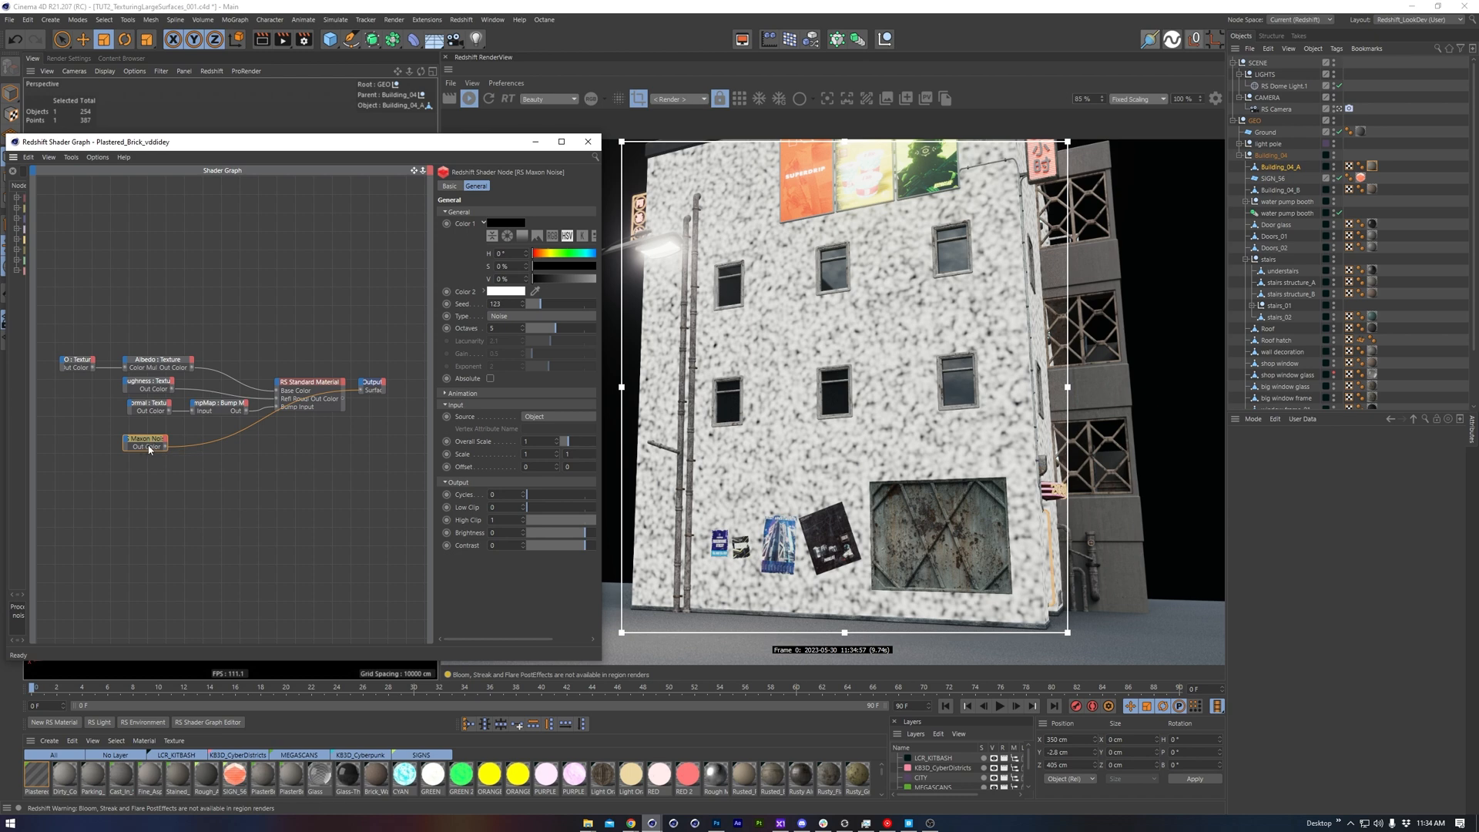
Step: Set the Maxon Noise node's overall scale to 10 and its contrast to 0.999
double_click(532, 442)
key(Return)
drag(432, 467, 377, 467)
double_click(451, 545)
text(3)
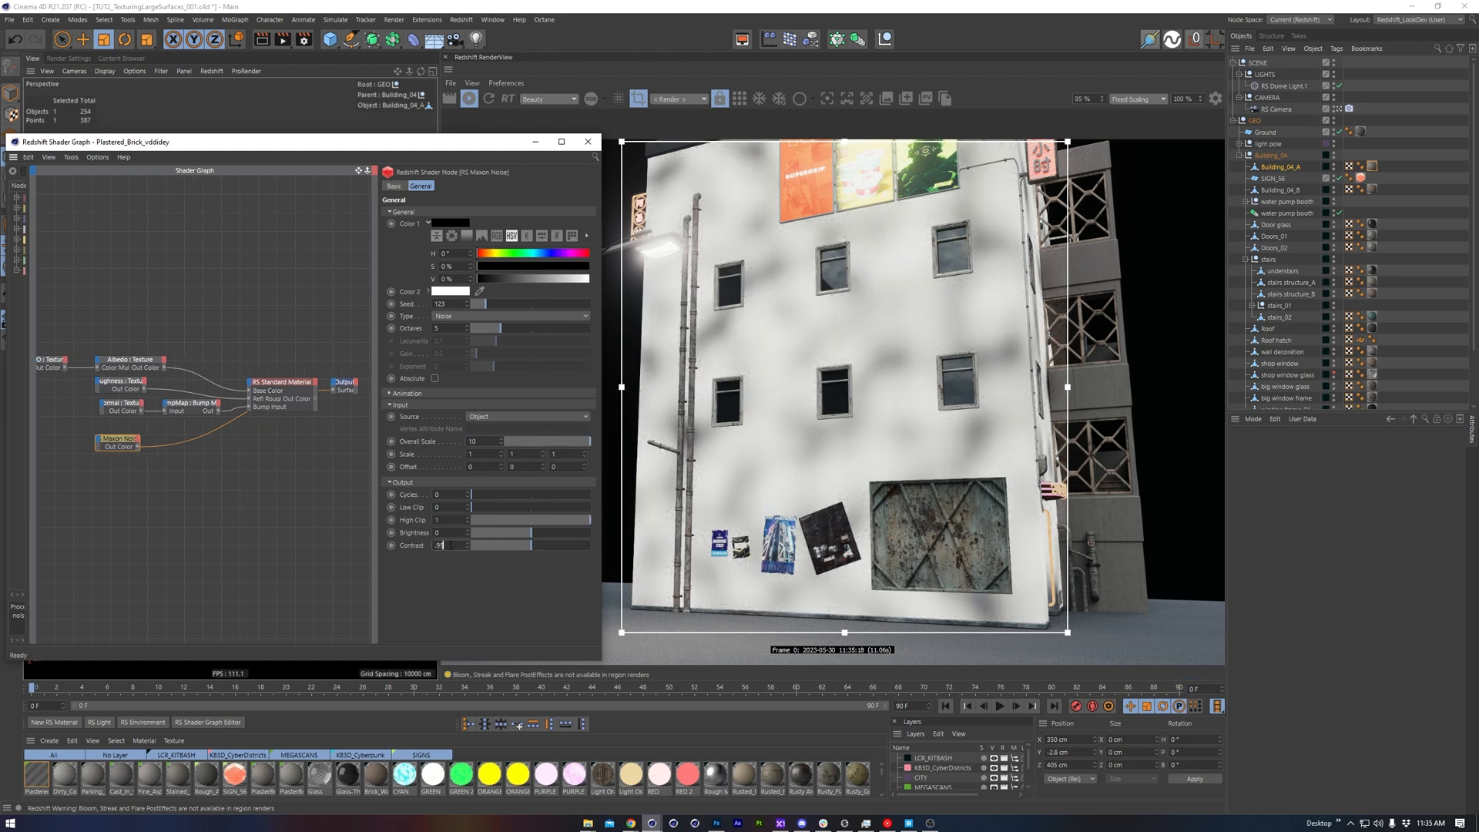
key(Return)
Step: Change the Maxon Noise type to Box noise and set its seed to 124
click(447, 317)
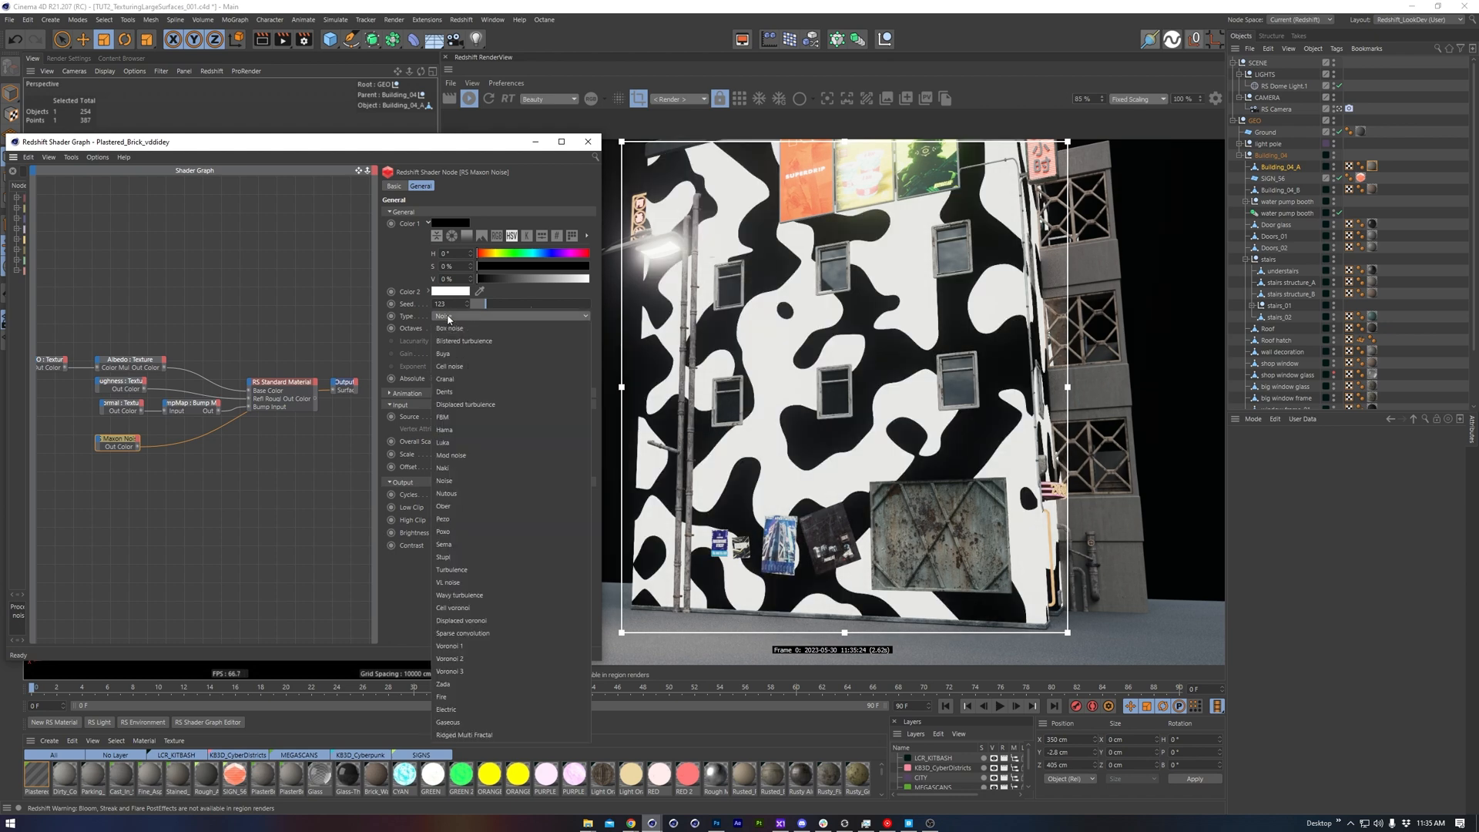
click(449, 328)
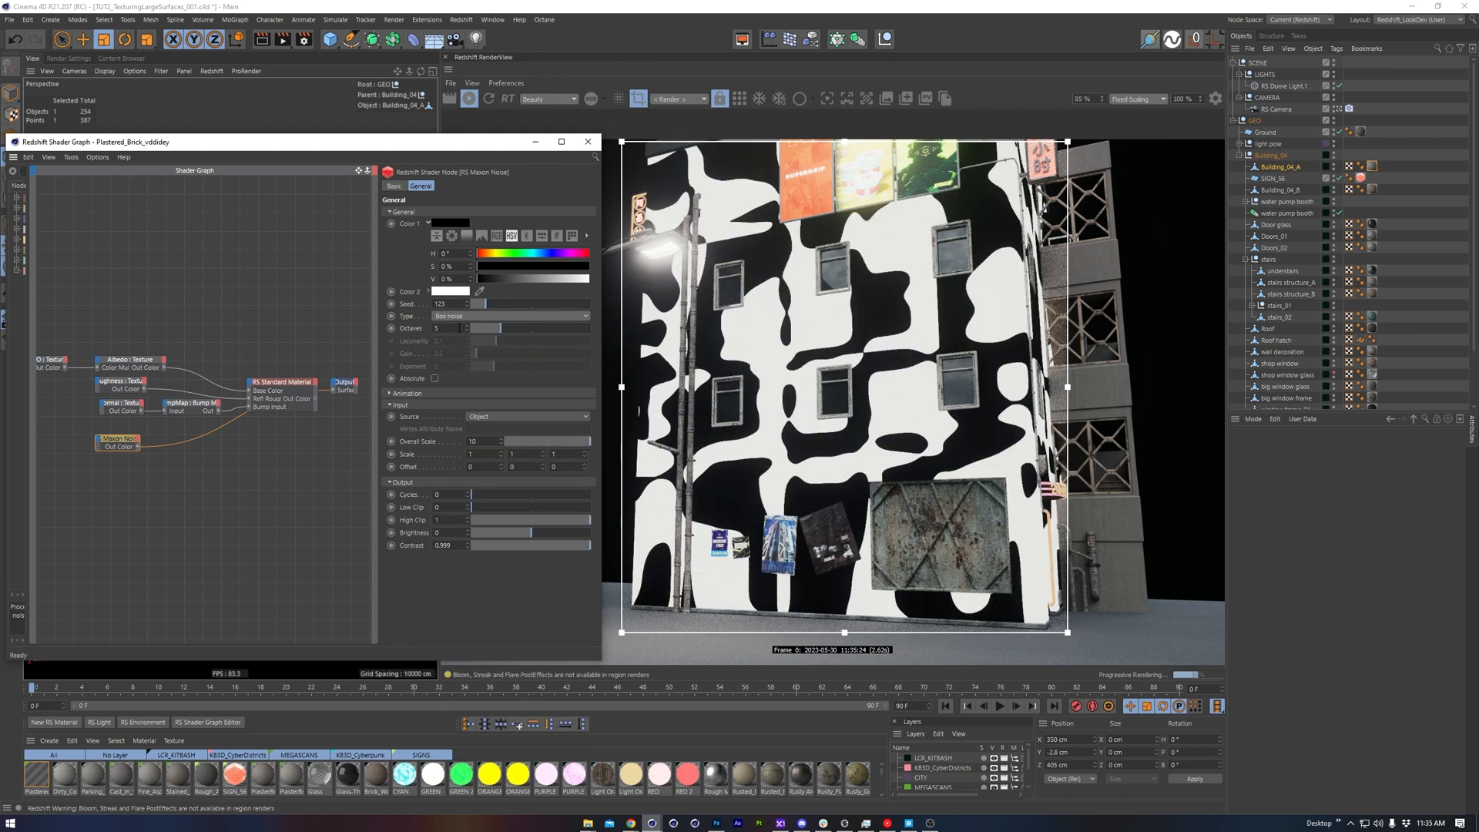
click(465, 301)
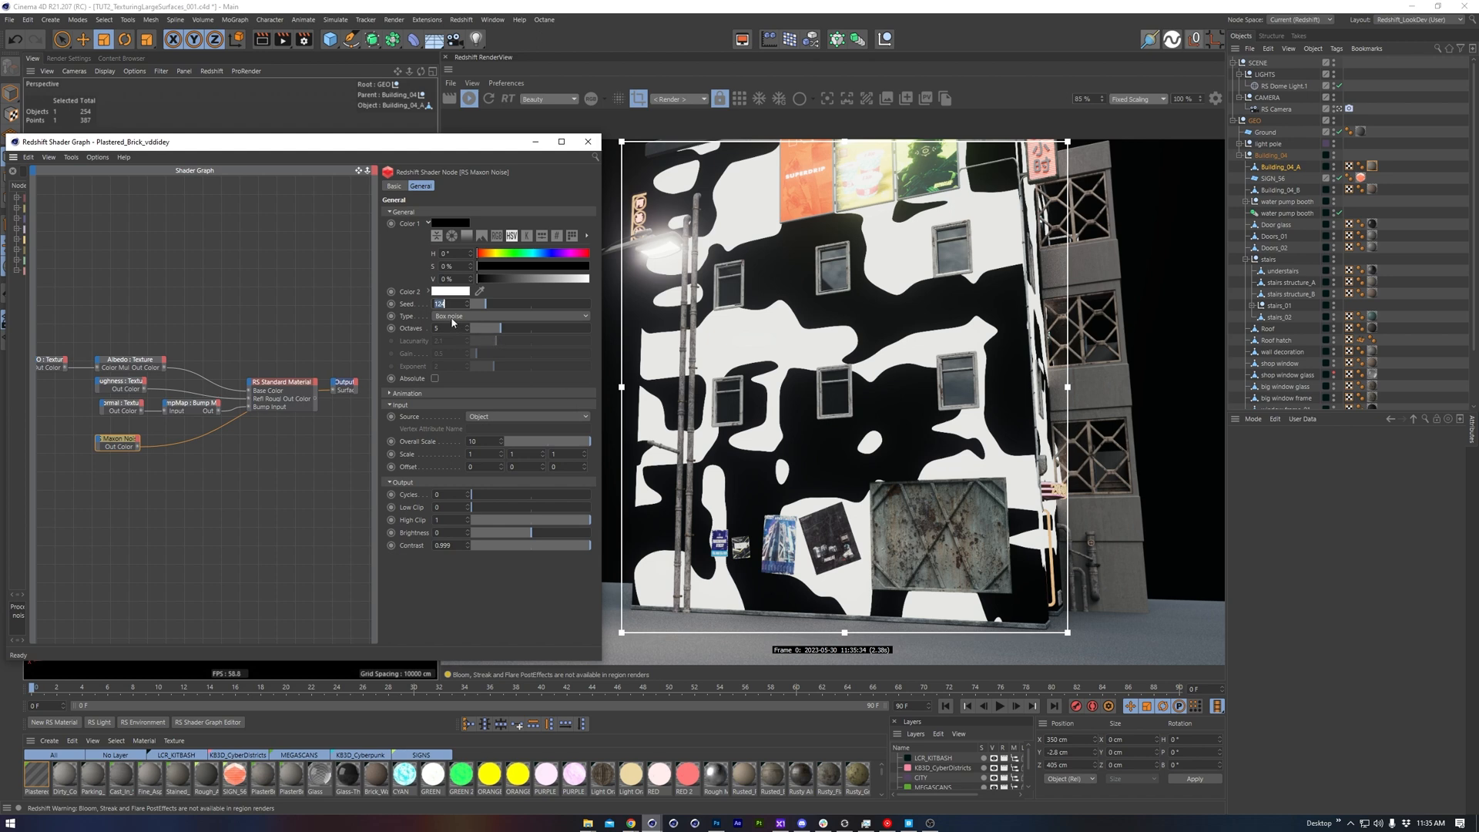
Step: Move the Maxon Noise node in front of the texture nodes, leaving room for another node between them
middle_drag(119, 443, 196, 433)
drag(196, 433, 96, 396)
scroll(83, 407, up, 3)
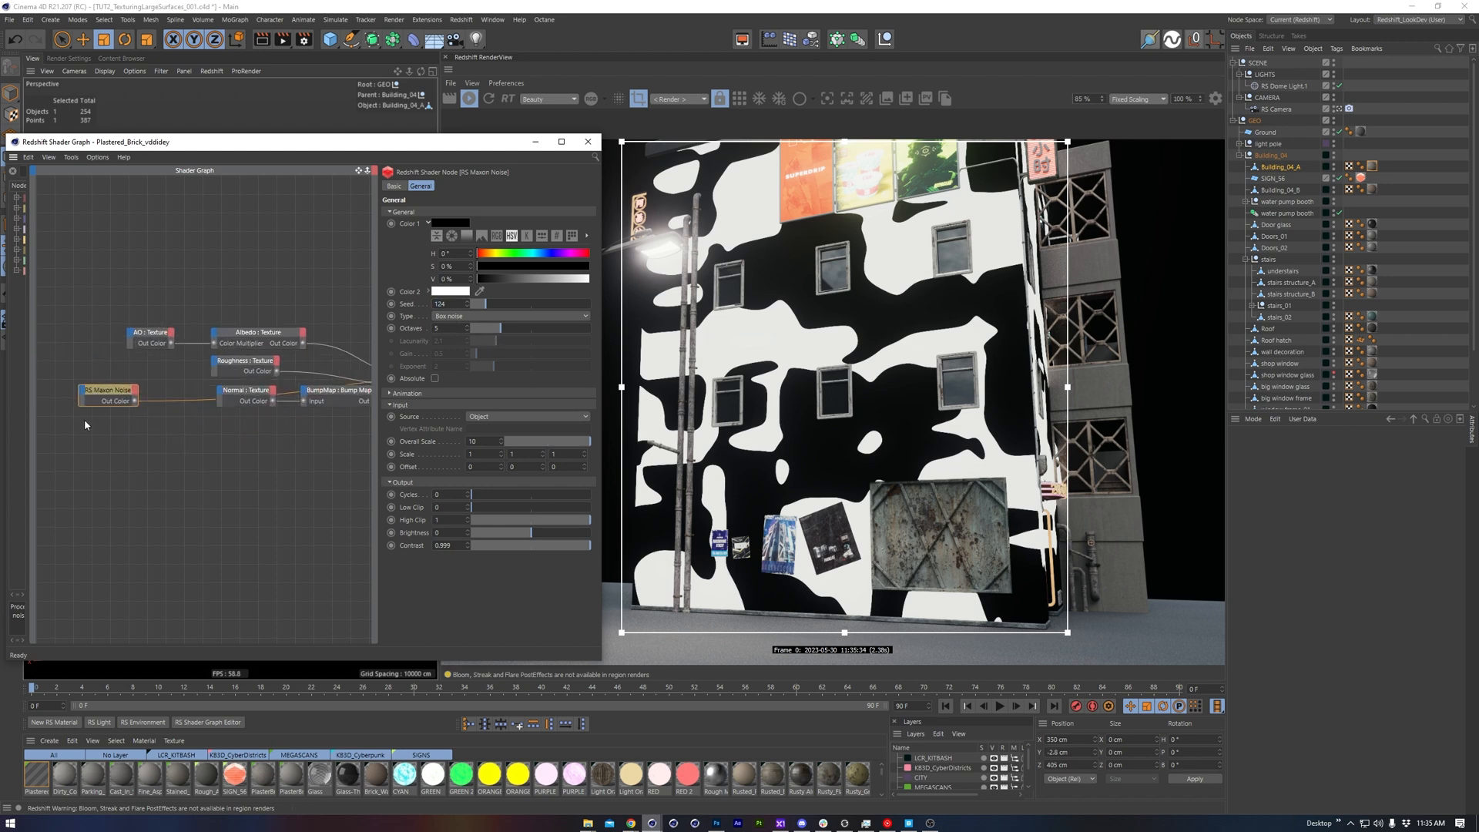
scroll(84, 425, up, 1)
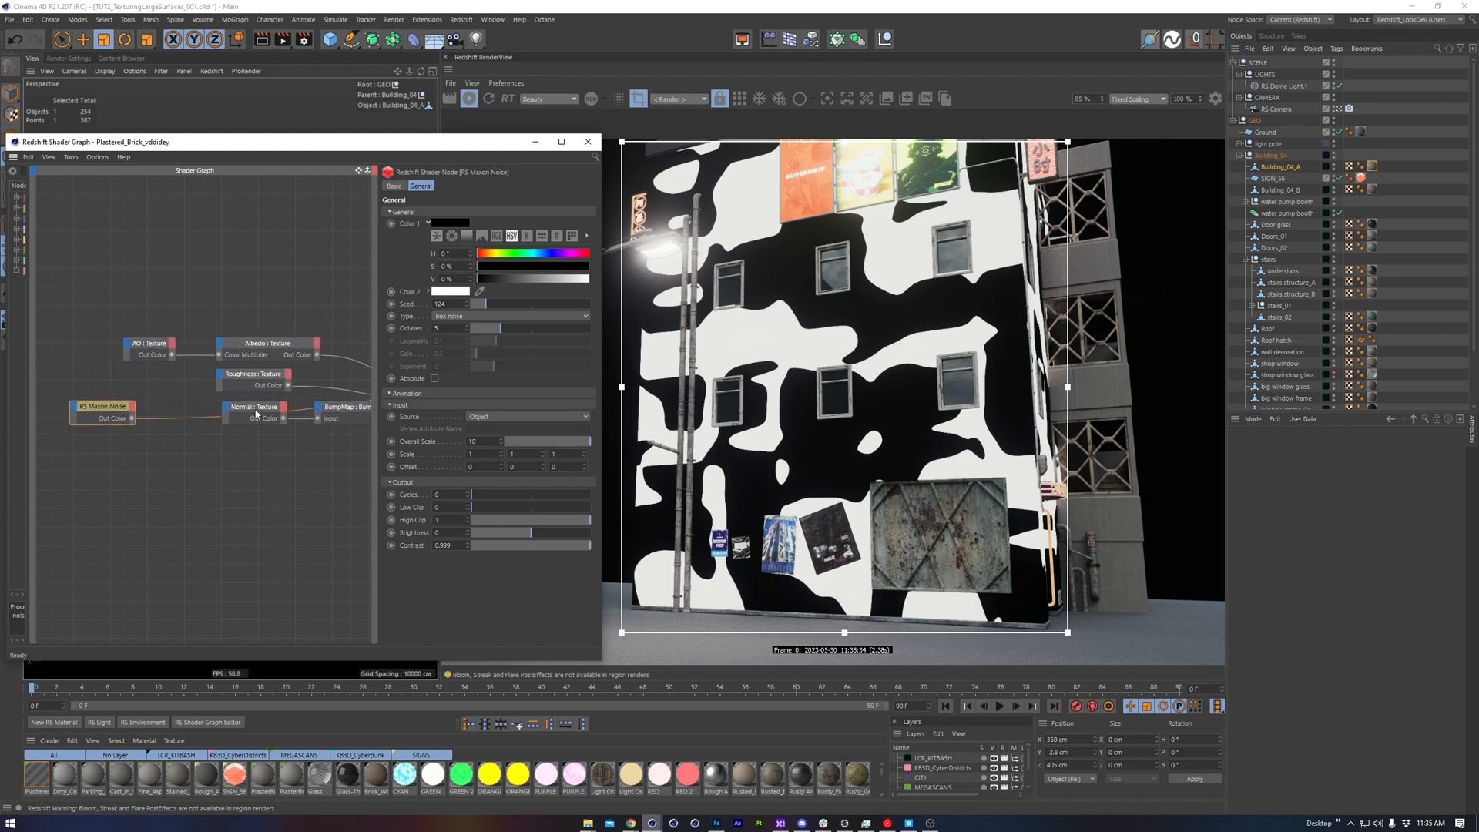
drag(107, 414, 54, 414)
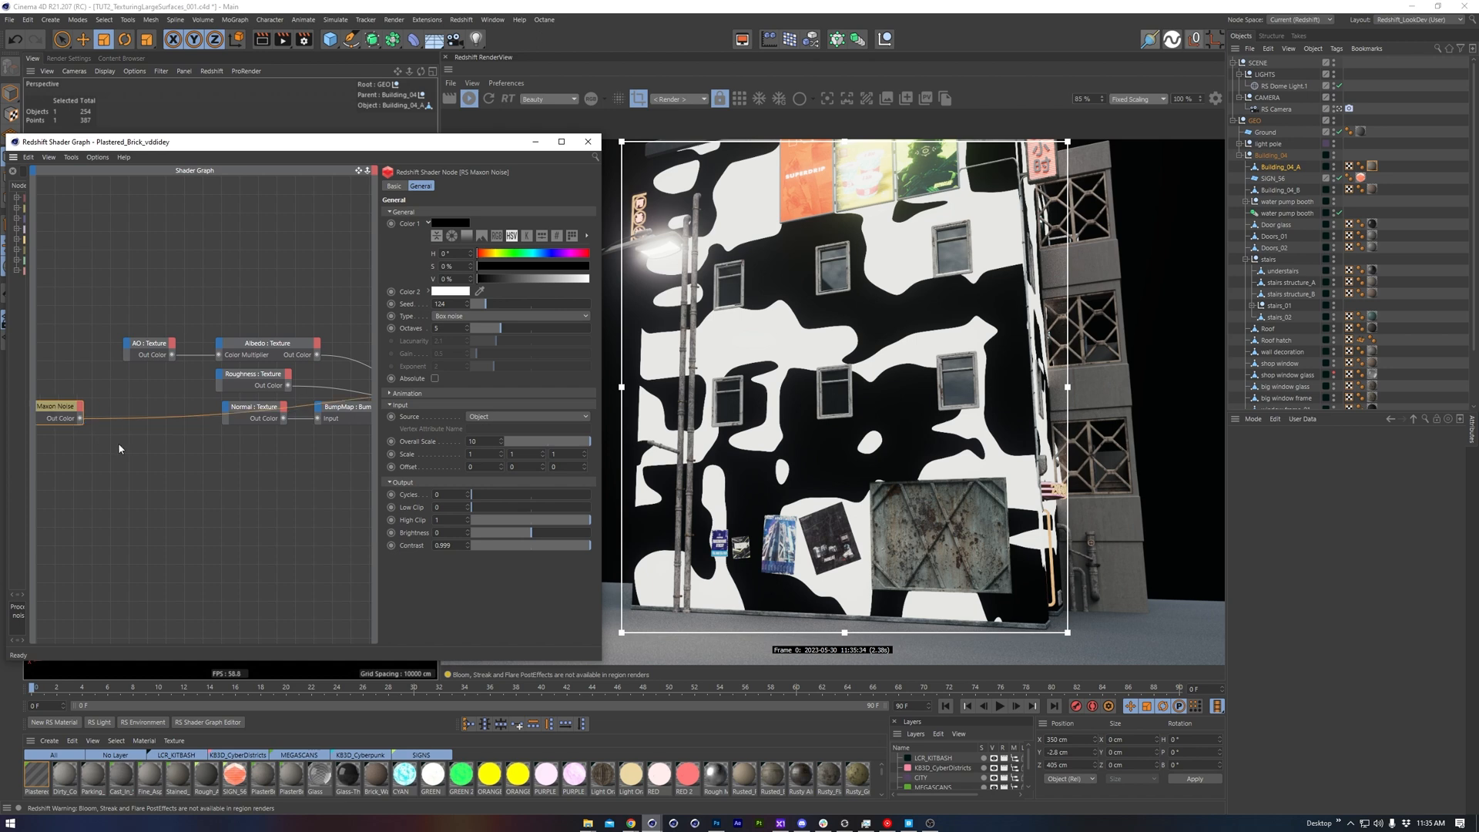
Step: Add an RS Vector Change Range node and connect the Maxon Noise output to its input
key(Tab)
text(ve)
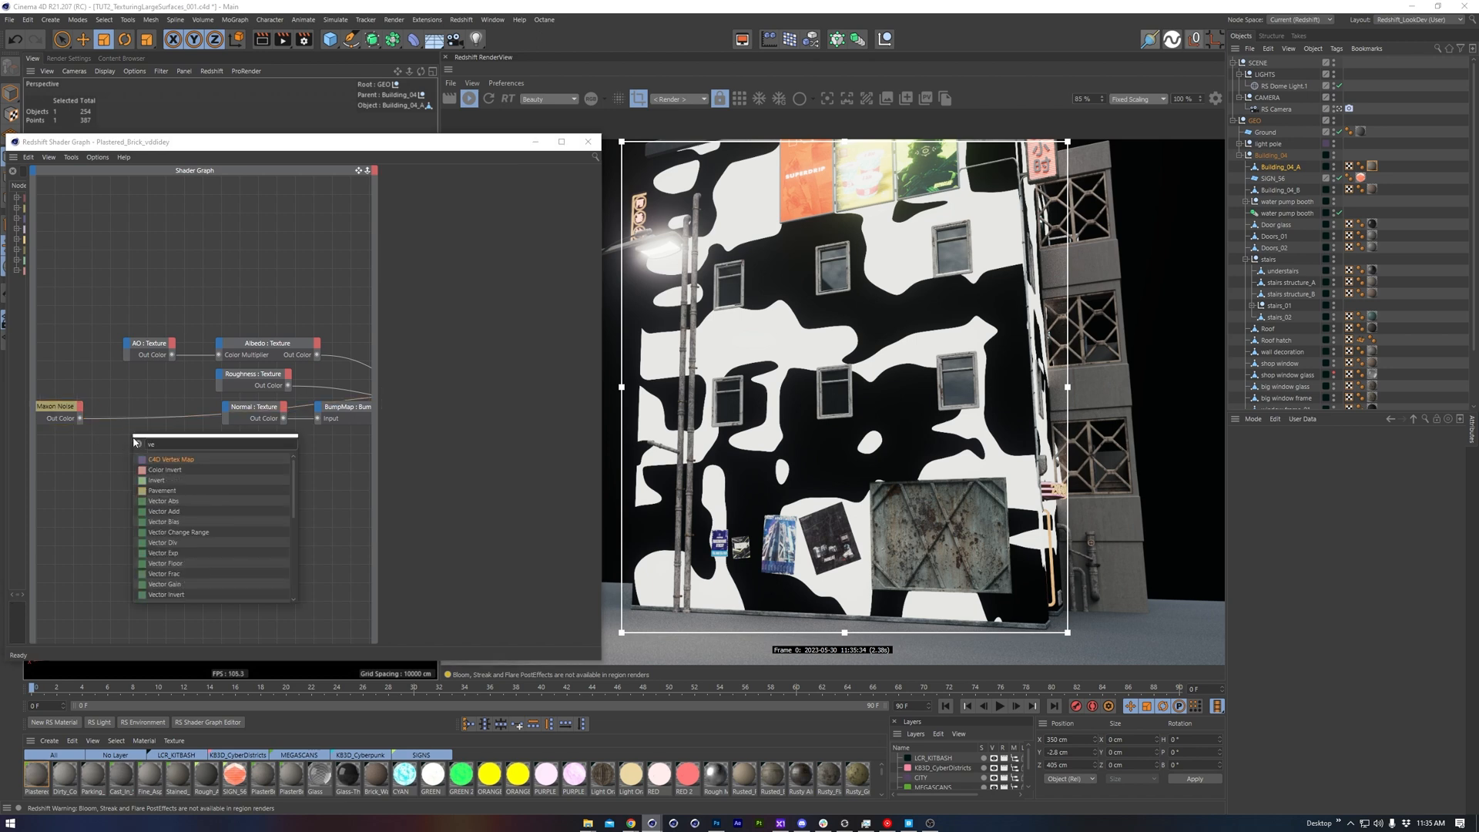
text(ctor ch)
key(Return)
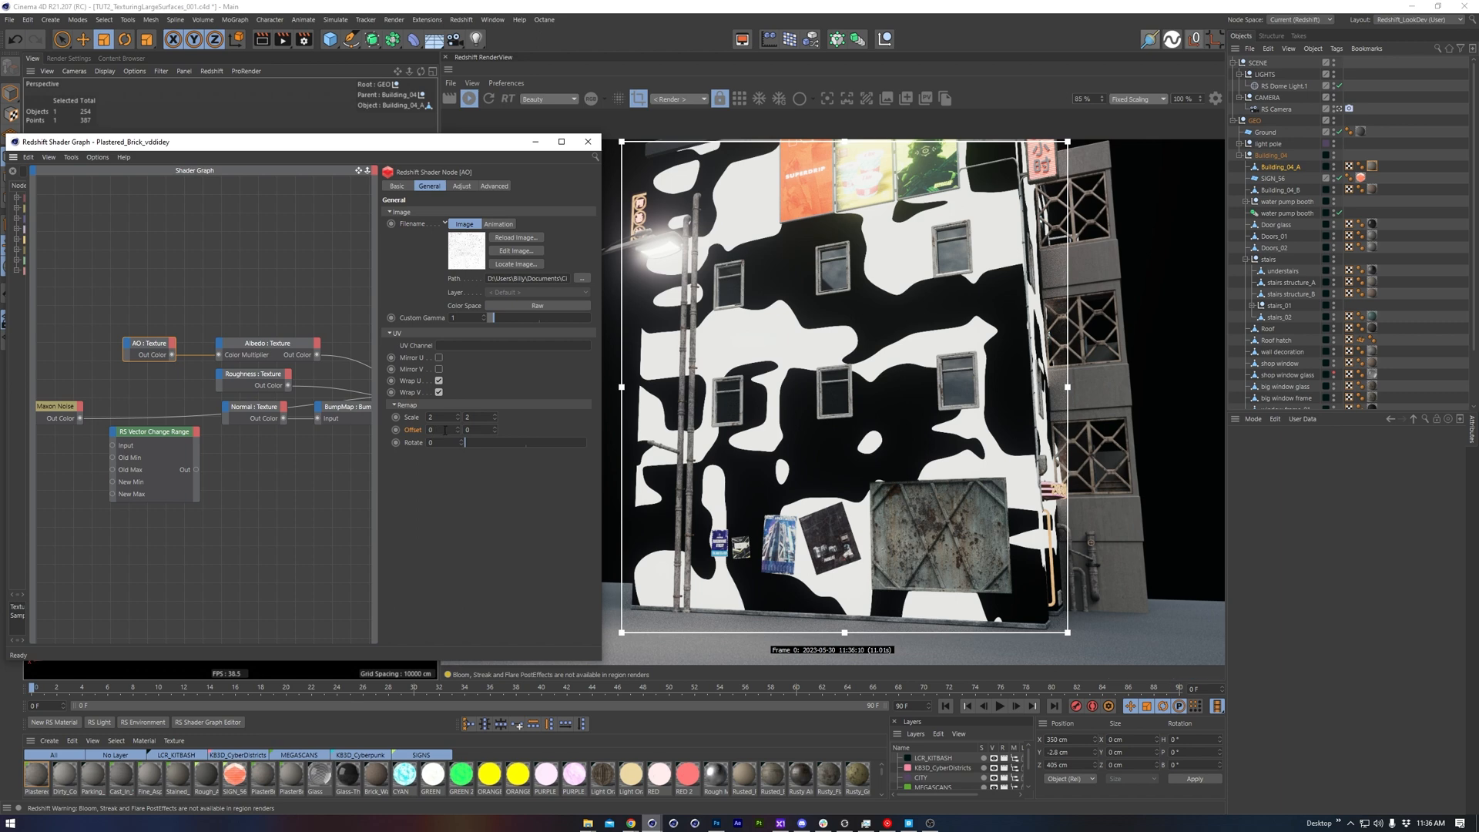
click(197, 436)
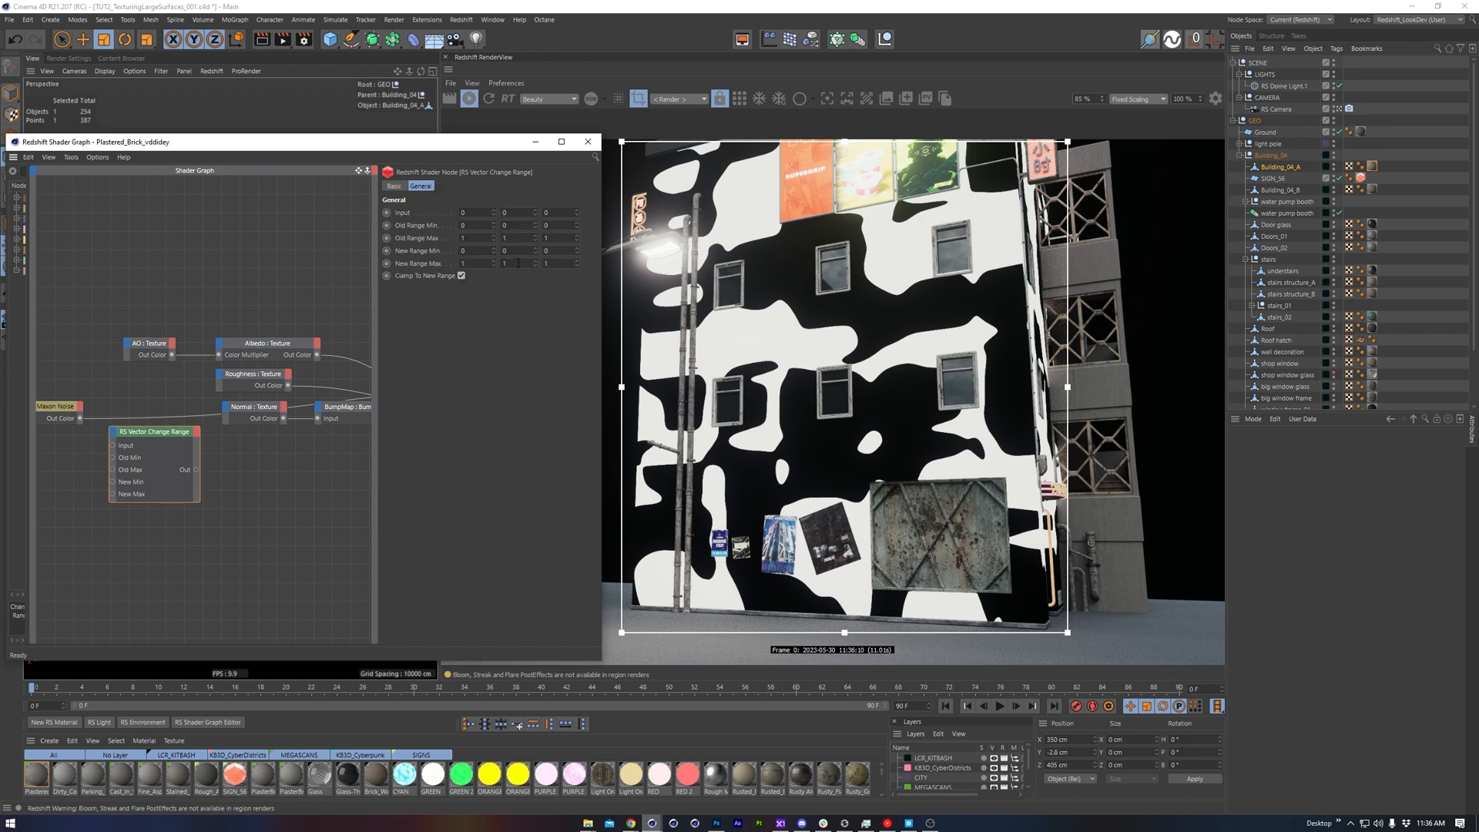
drag(80, 419, 112, 445)
Step: Connect the Vector Change Range output to the Offset inputs of the AO, Albedo, Roughness and Normal textures, and collapse the node
drag(196, 469, 127, 355)
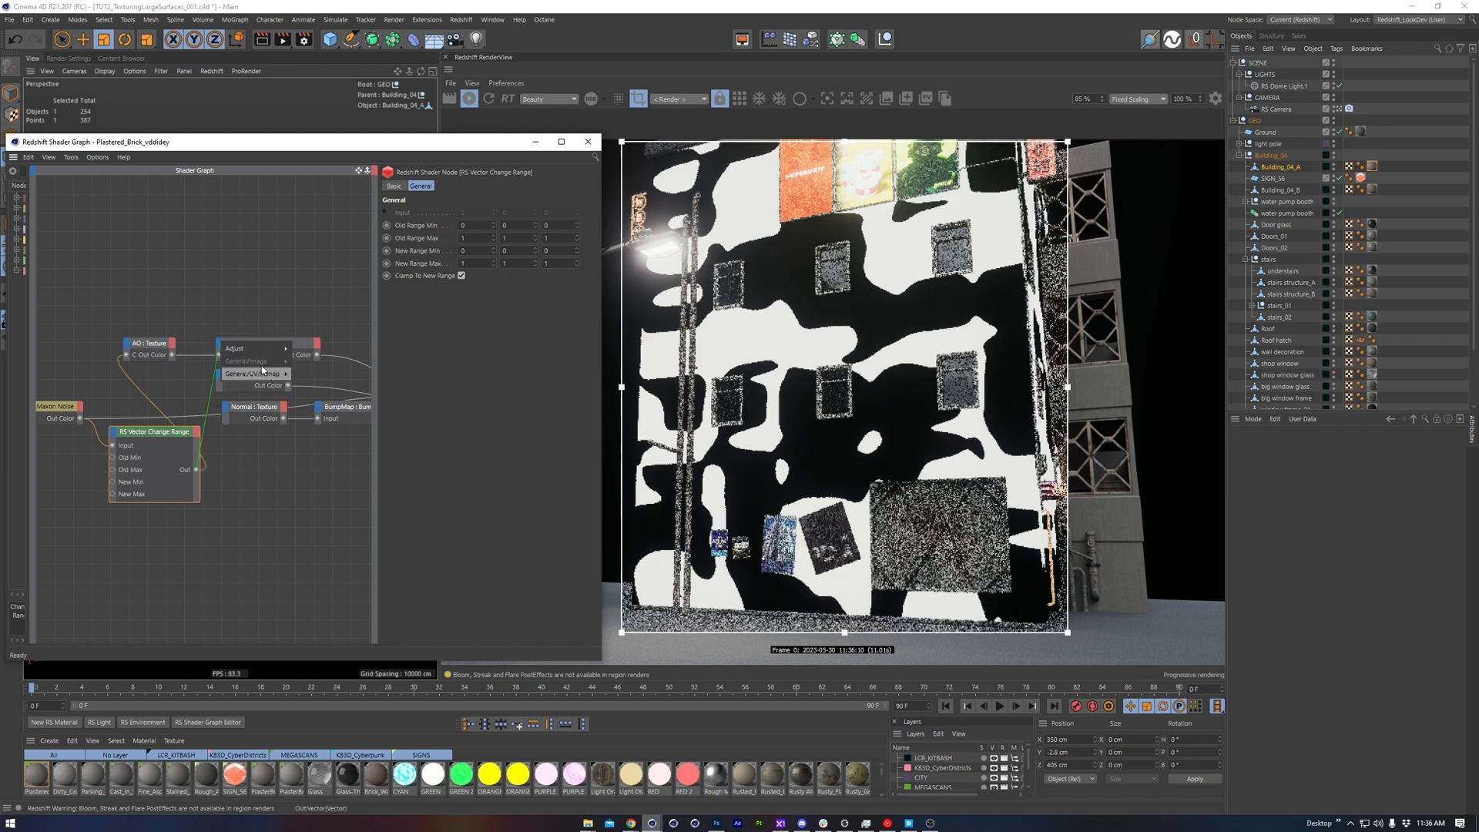
drag(197, 469, 268, 441)
click(308, 451)
double_click(158, 433)
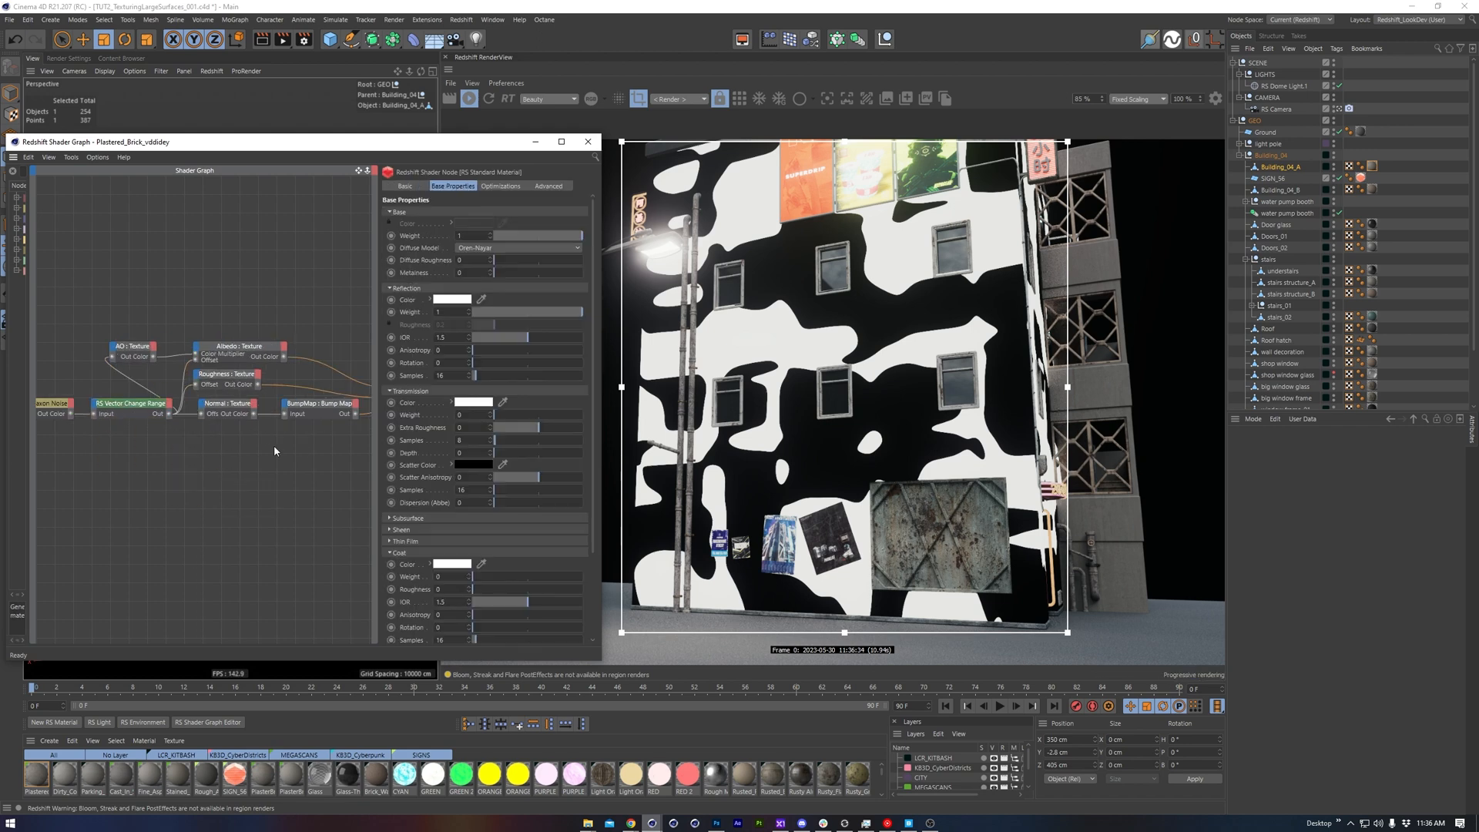
Step: Set the first New Range Max value of the Vector Change Range node to 0.1
middle_drag(275, 449, 208, 450)
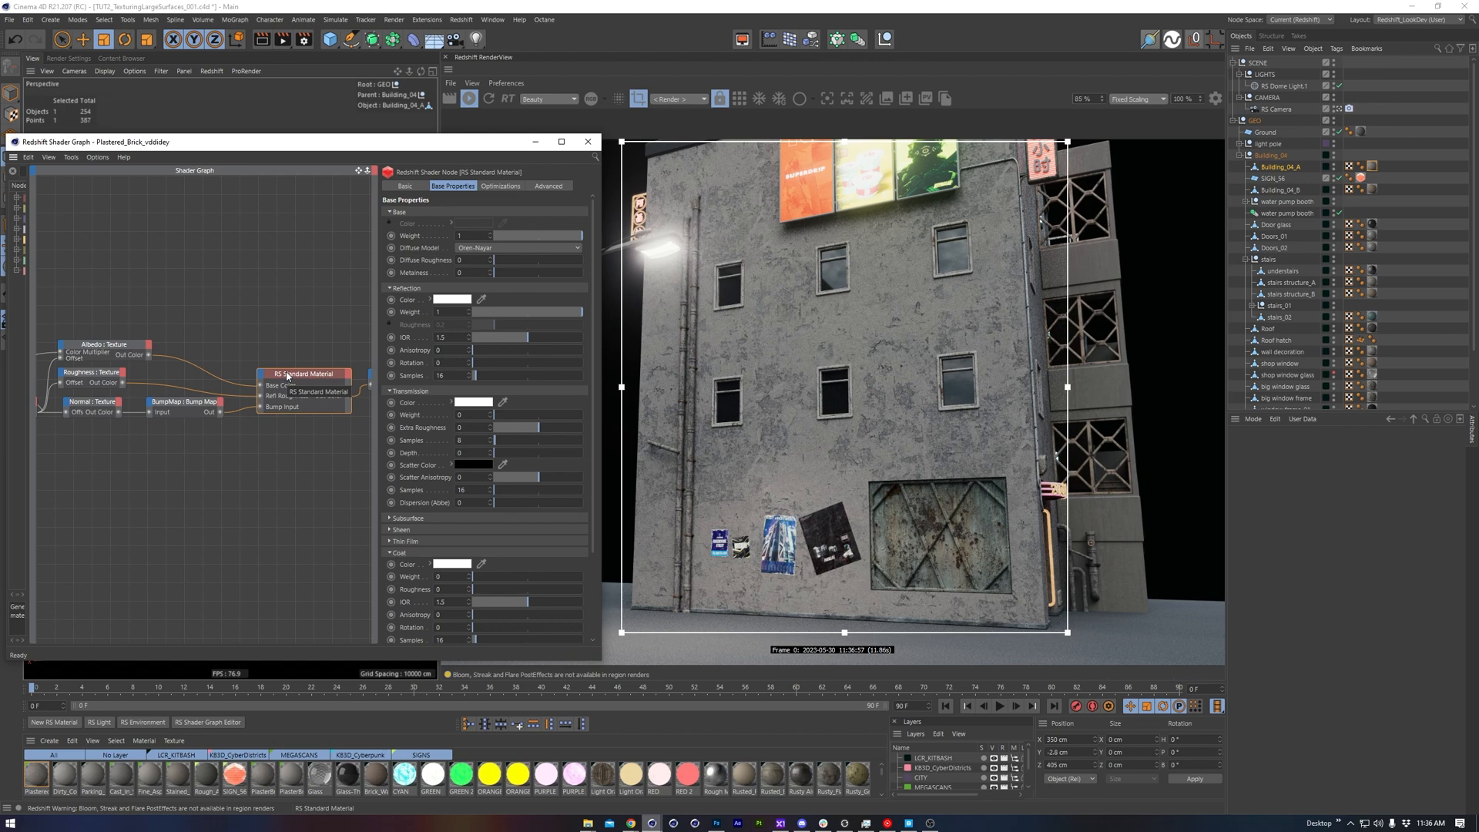
middle_drag(120, 412, 224, 401)
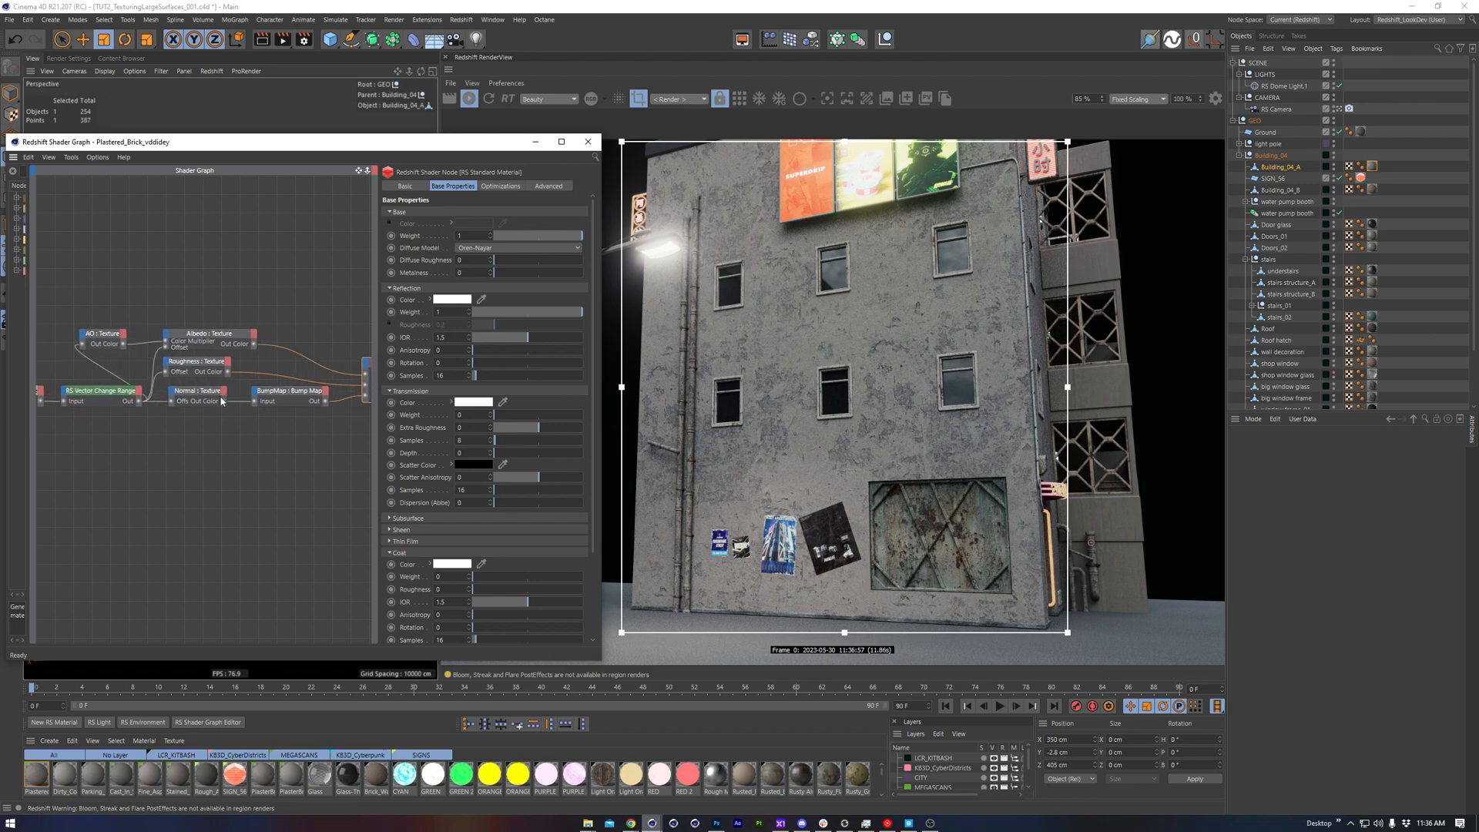
click(105, 394)
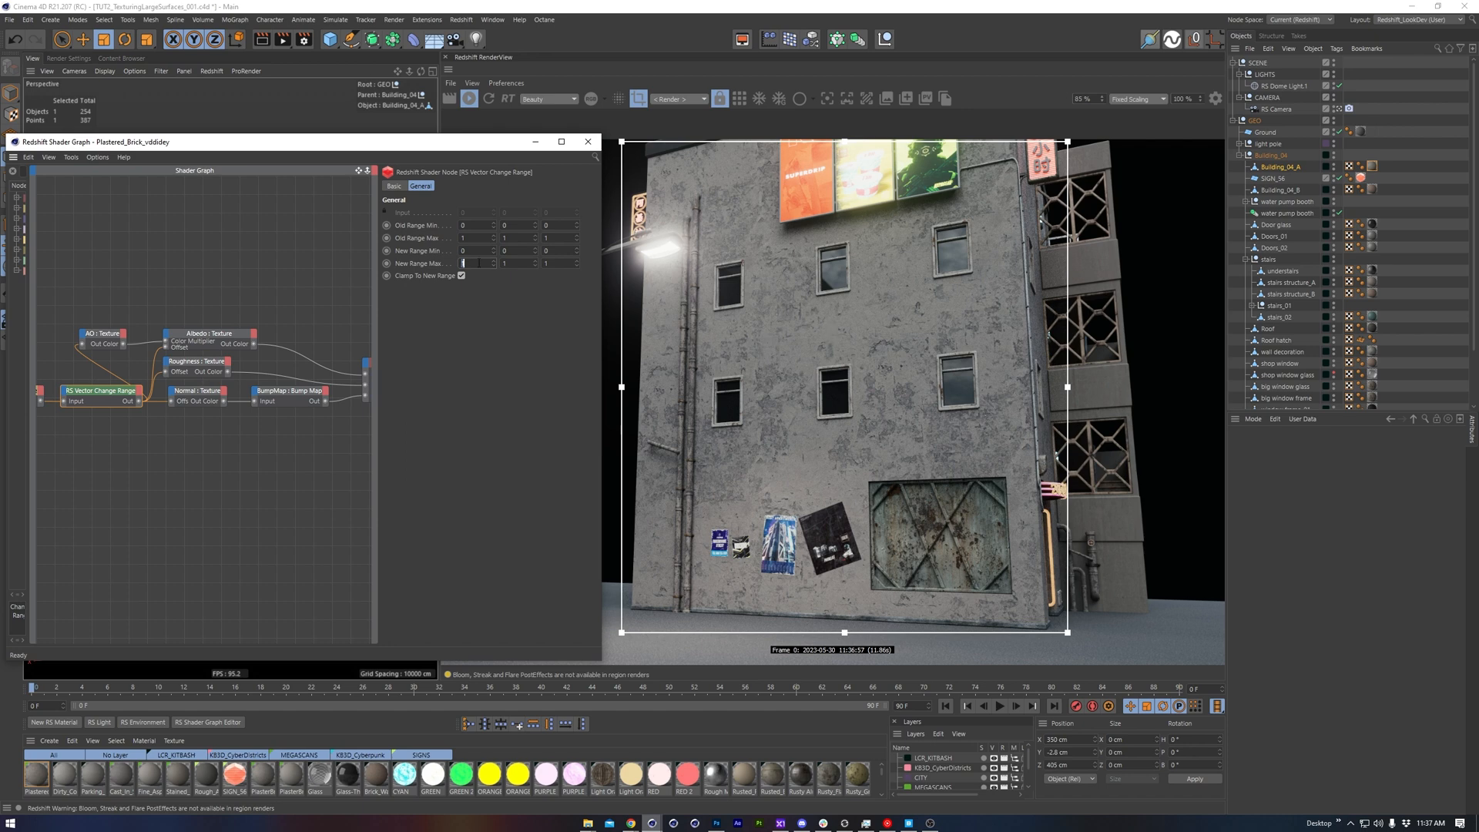
text(0.1)
key(Tab)
Step: Compare the Base Start and Offset renders in the Picture Viewer
click(927, 101)
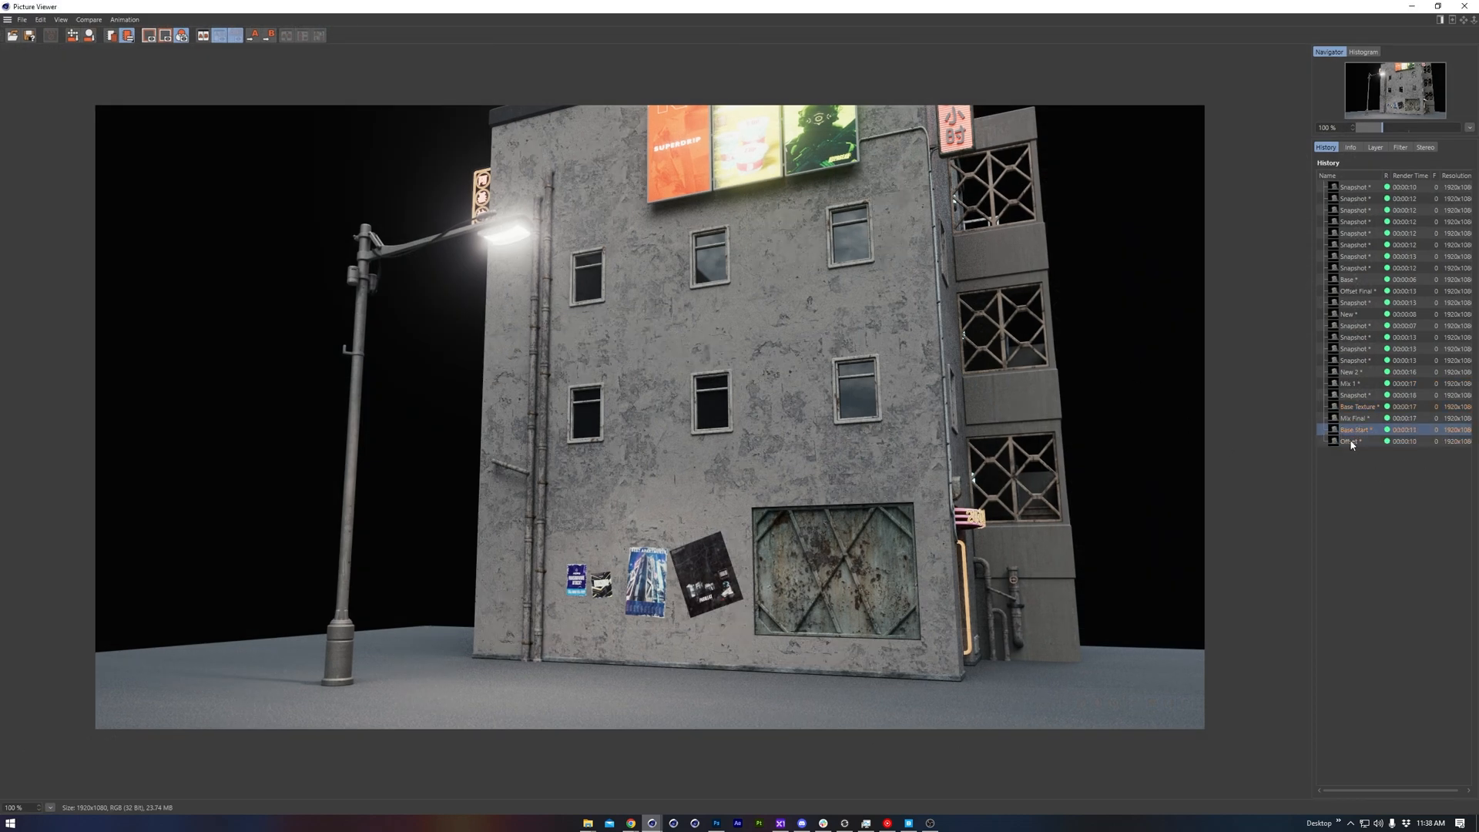
click(1352, 443)
click(1354, 429)
click(1352, 443)
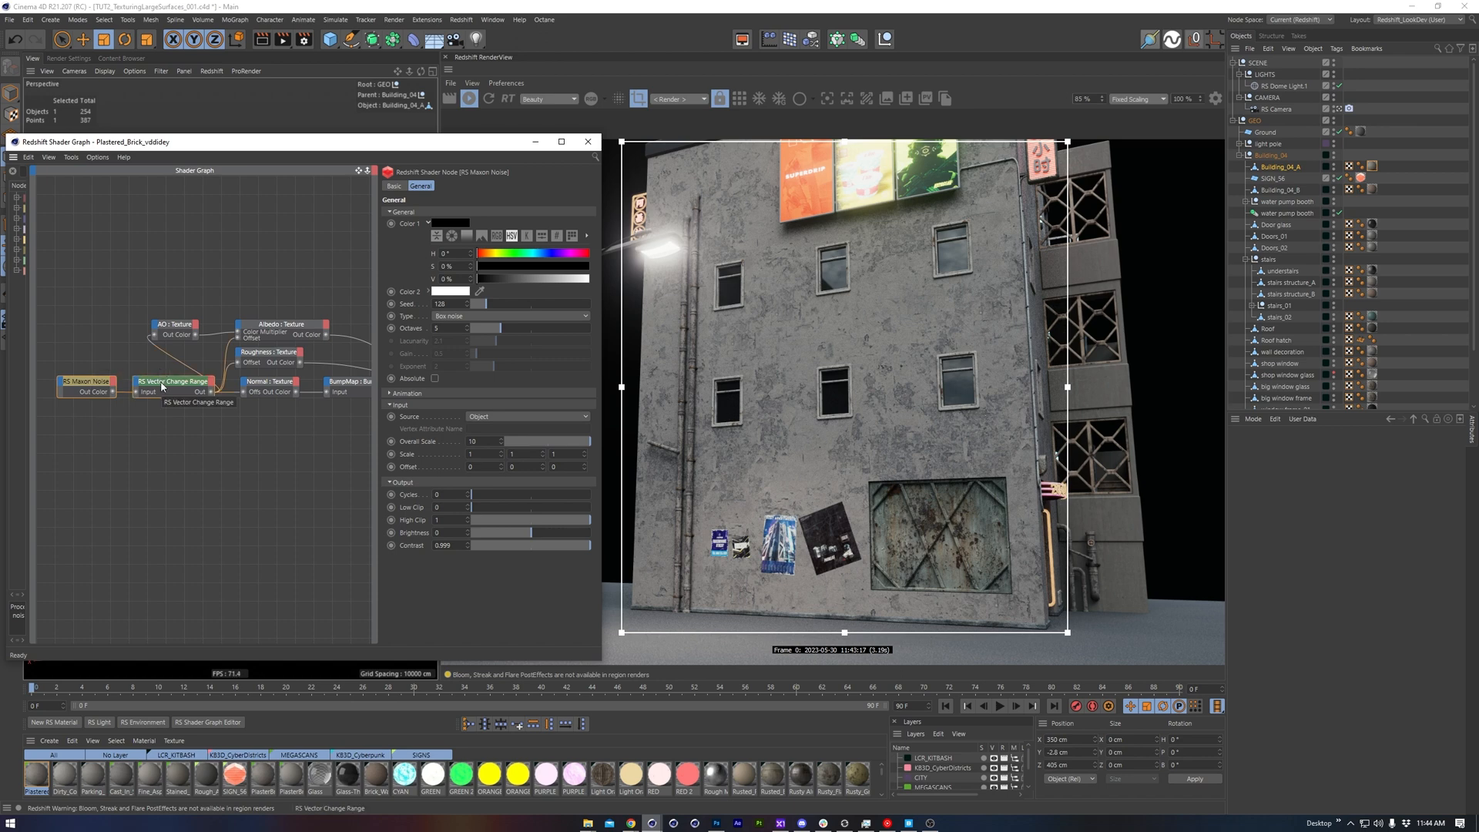
Step: Duplicate the Maxon Noise and Vector Change Range nodes and check the Albedo texture's Scale setting
ctrl+drag(162, 387, 167, 421)
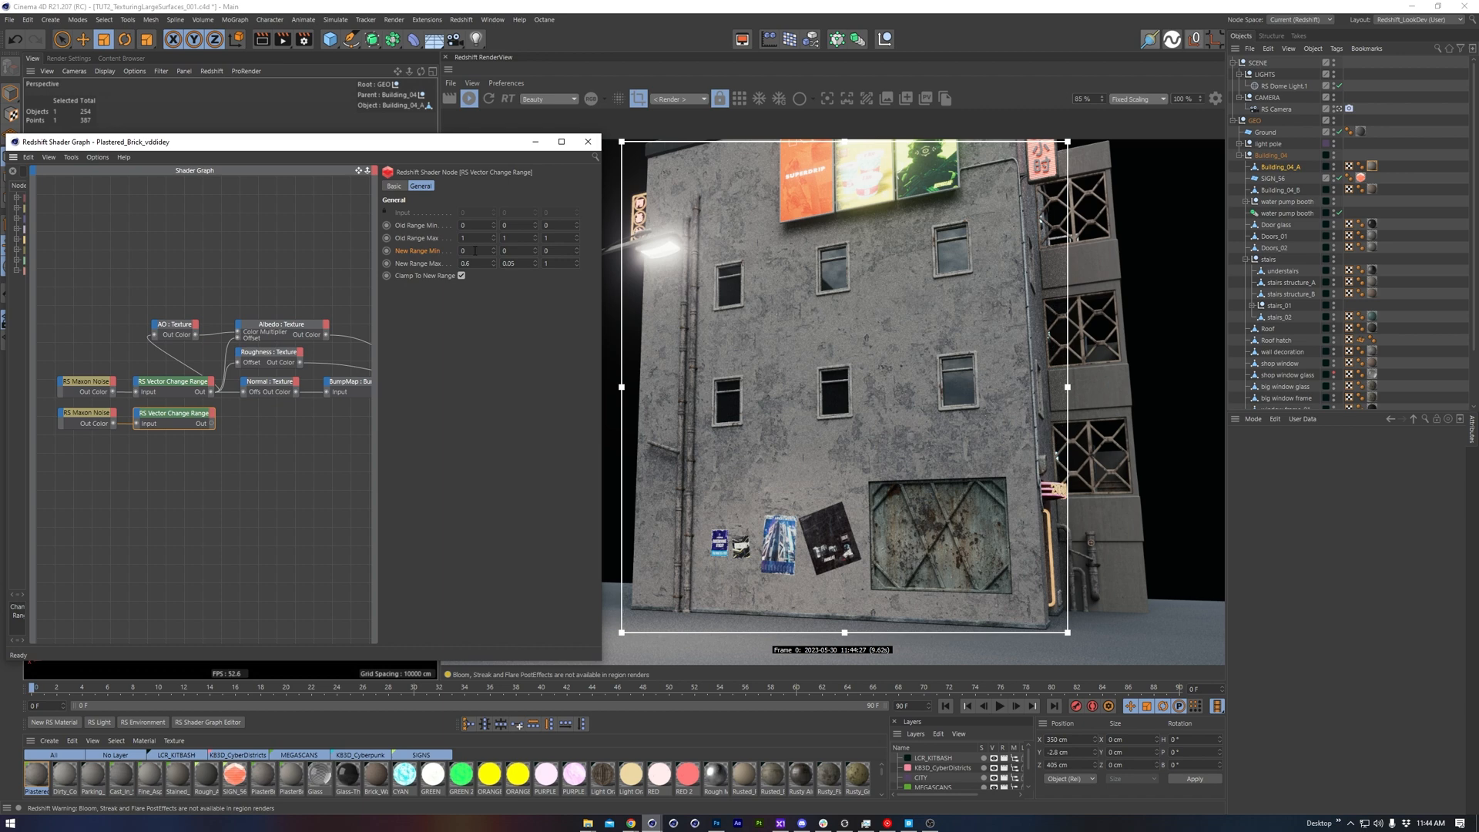
click(281, 324)
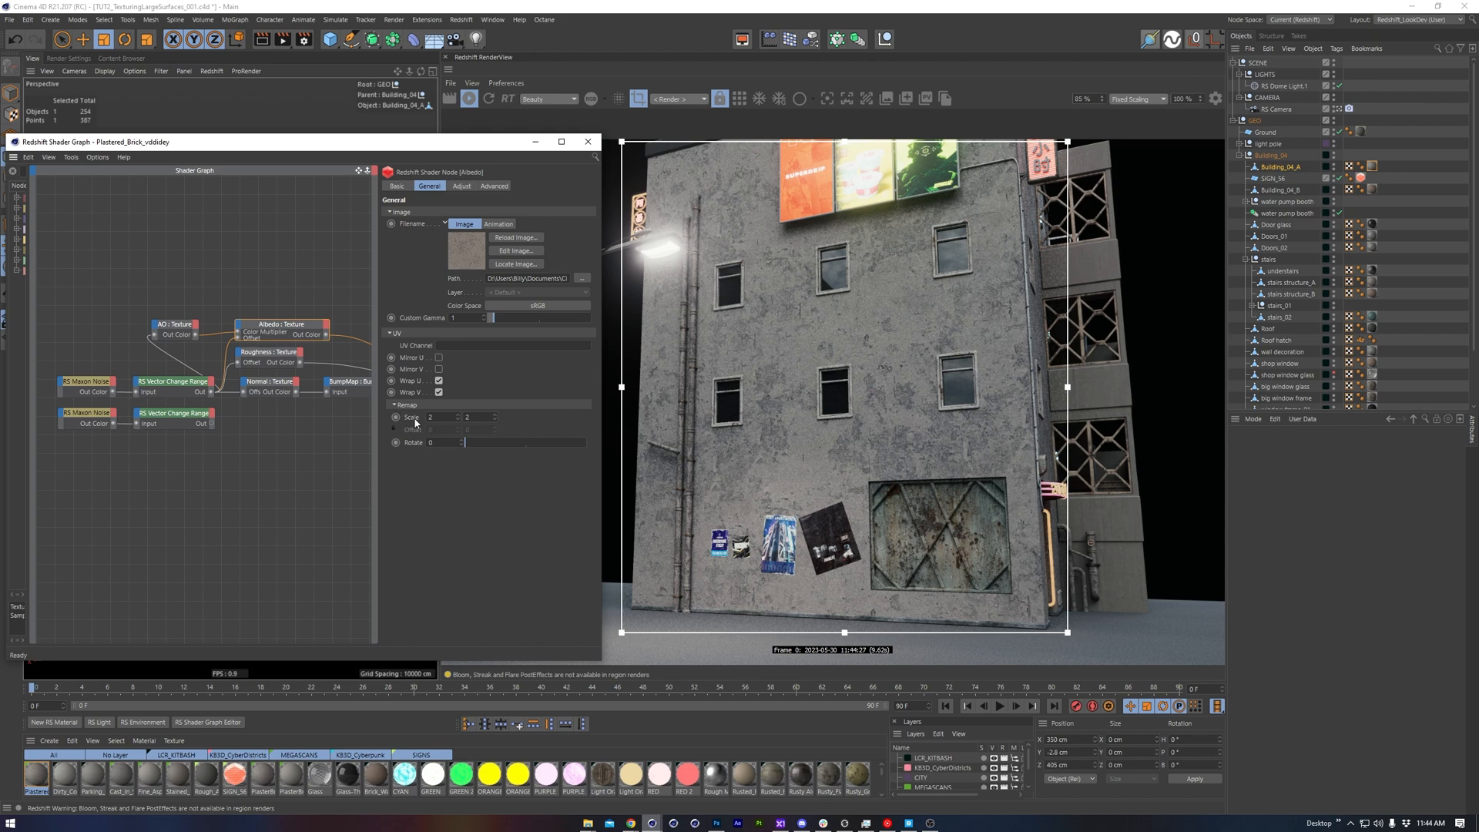
Step: Set the duplicated Change Range node's first two New Range values to 2 minimum and 2.3 maximum, and connect it to the textures' Scale inputs
click(201, 424)
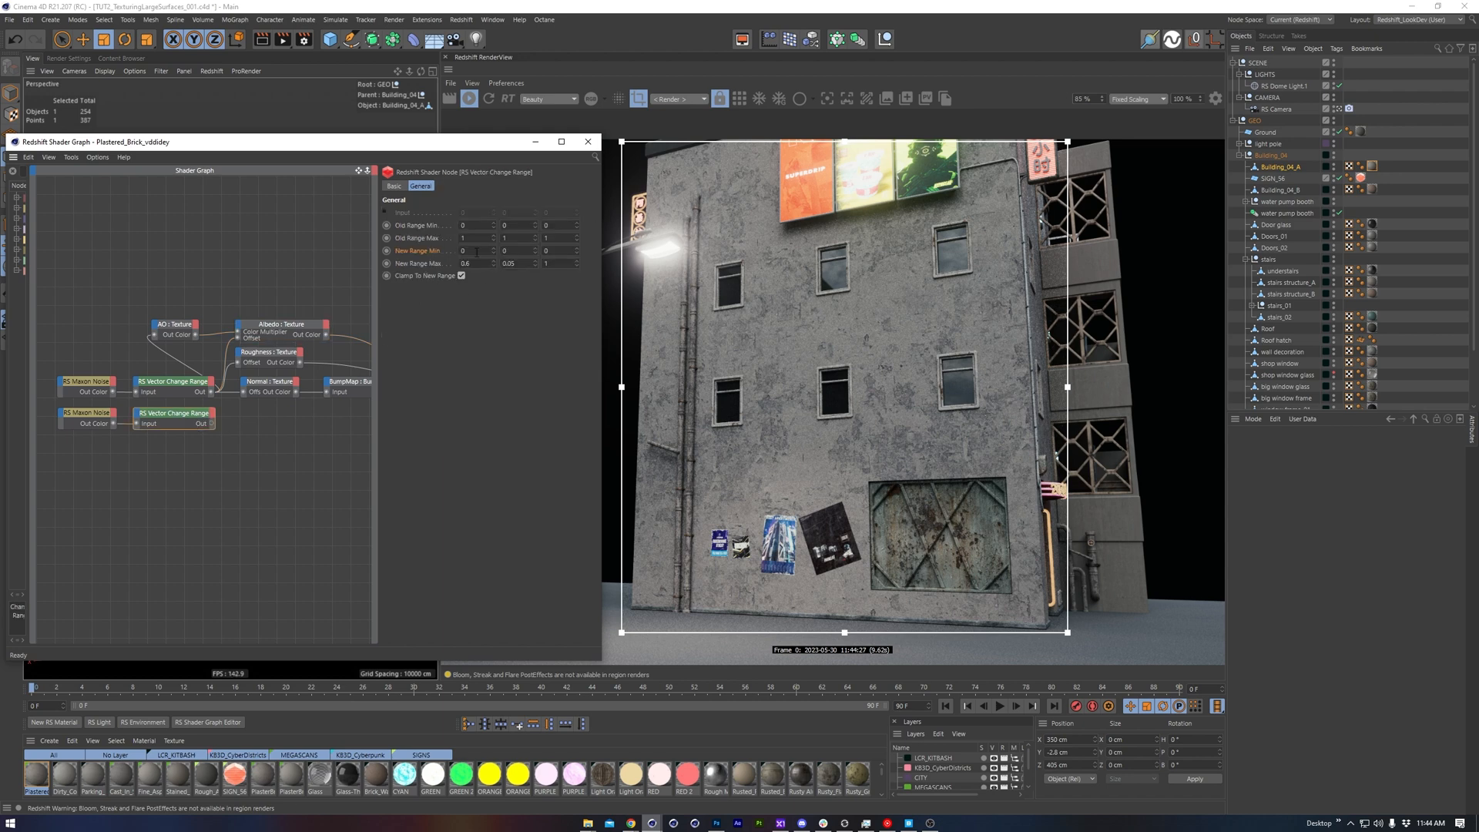
key(Tab)
click(481, 265)
text(2.3)
key(Return)
drag(211, 423, 326, 389)
click(325, 389)
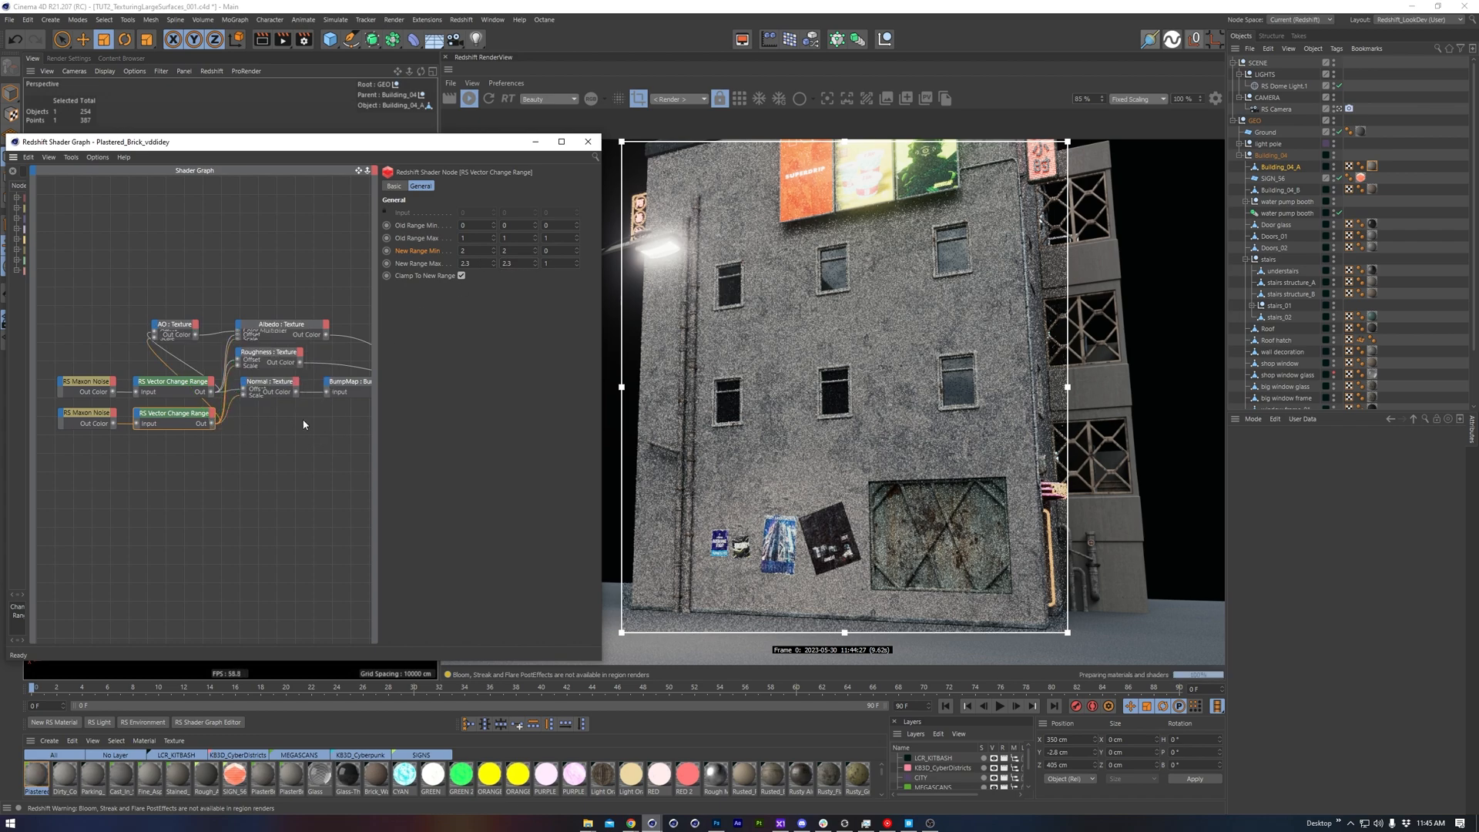
Step: Compare the Offset - No Scale and Offset - With Scale renders in the Picture Viewer
click(1414, 6)
click(1414, 6)
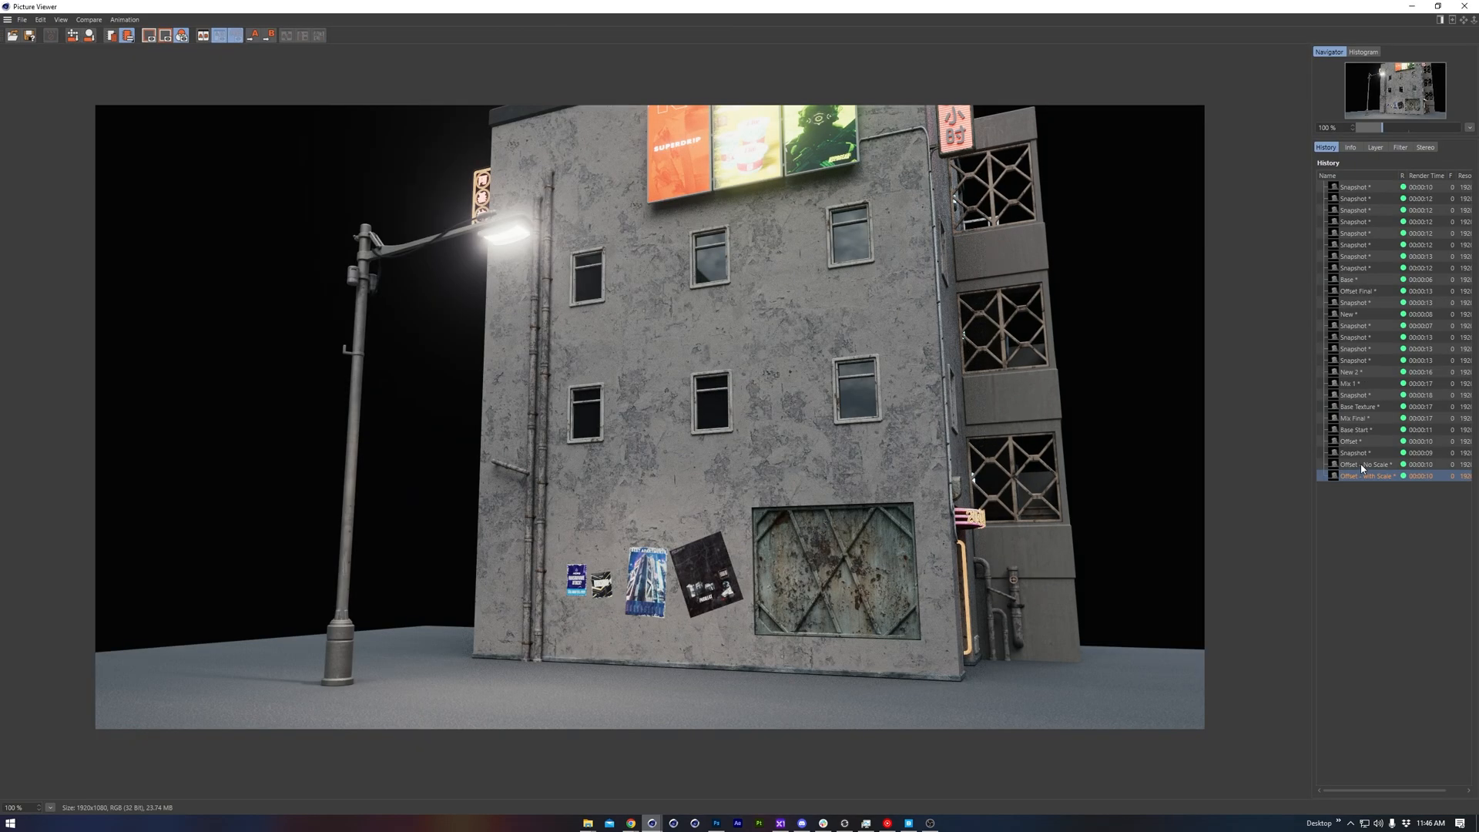
click(1360, 465)
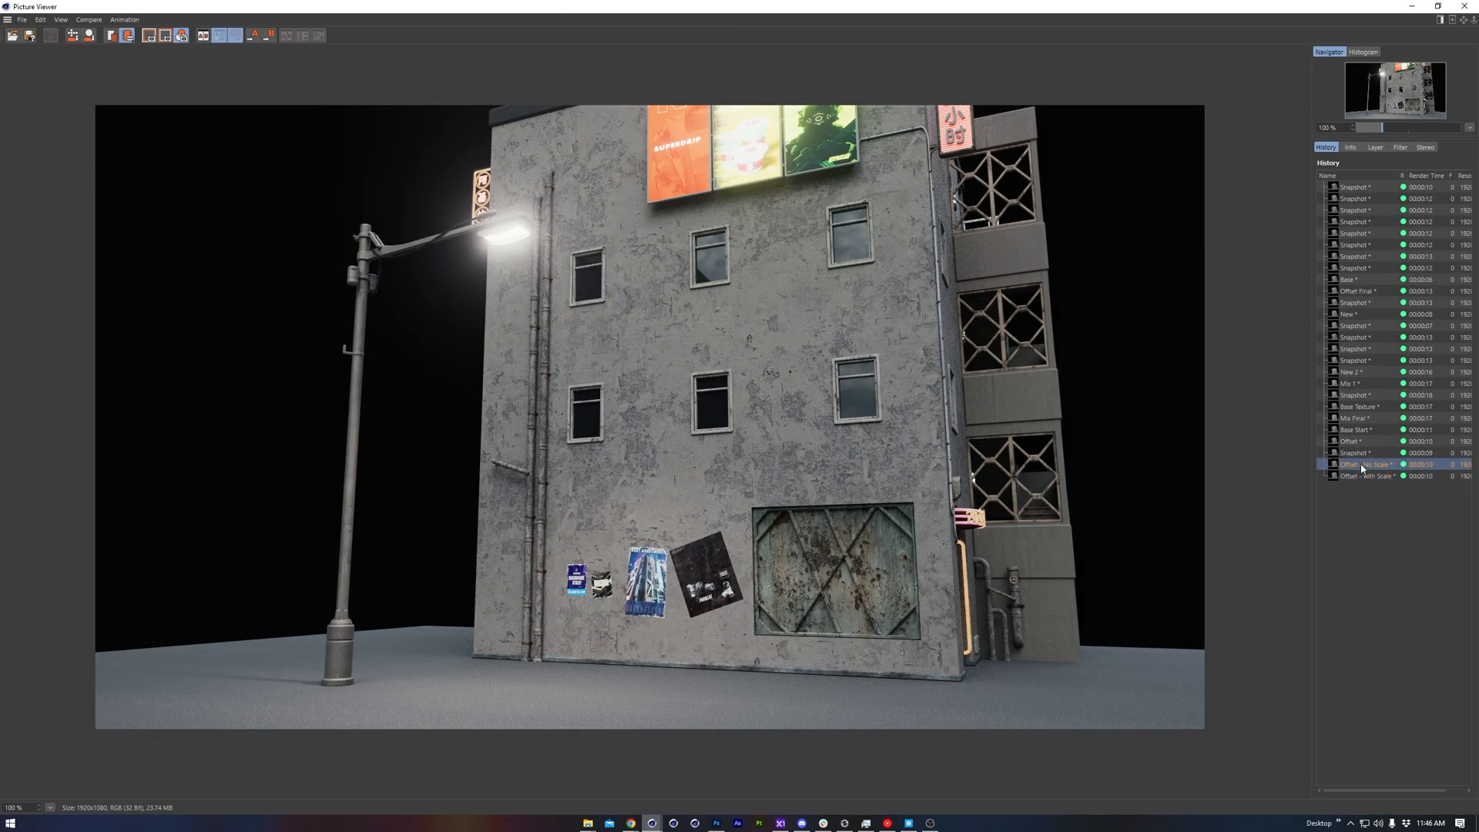
click(1361, 475)
click(1361, 466)
click(1367, 476)
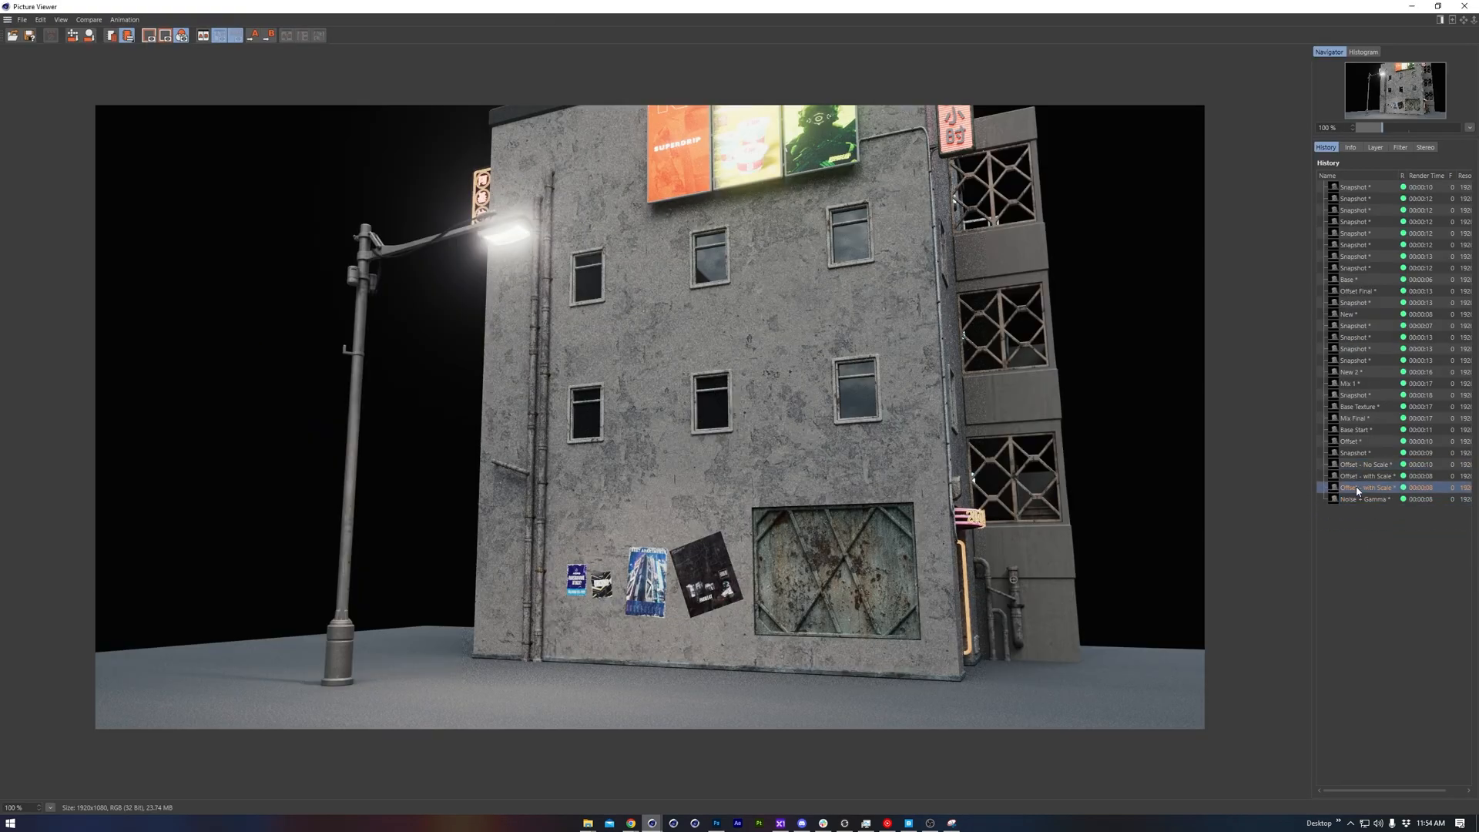
Step: Open Poly Haven's texture library in the browser, filter it to Aerial and open the Aerial Asphalt 01 texture
text(textures.com)
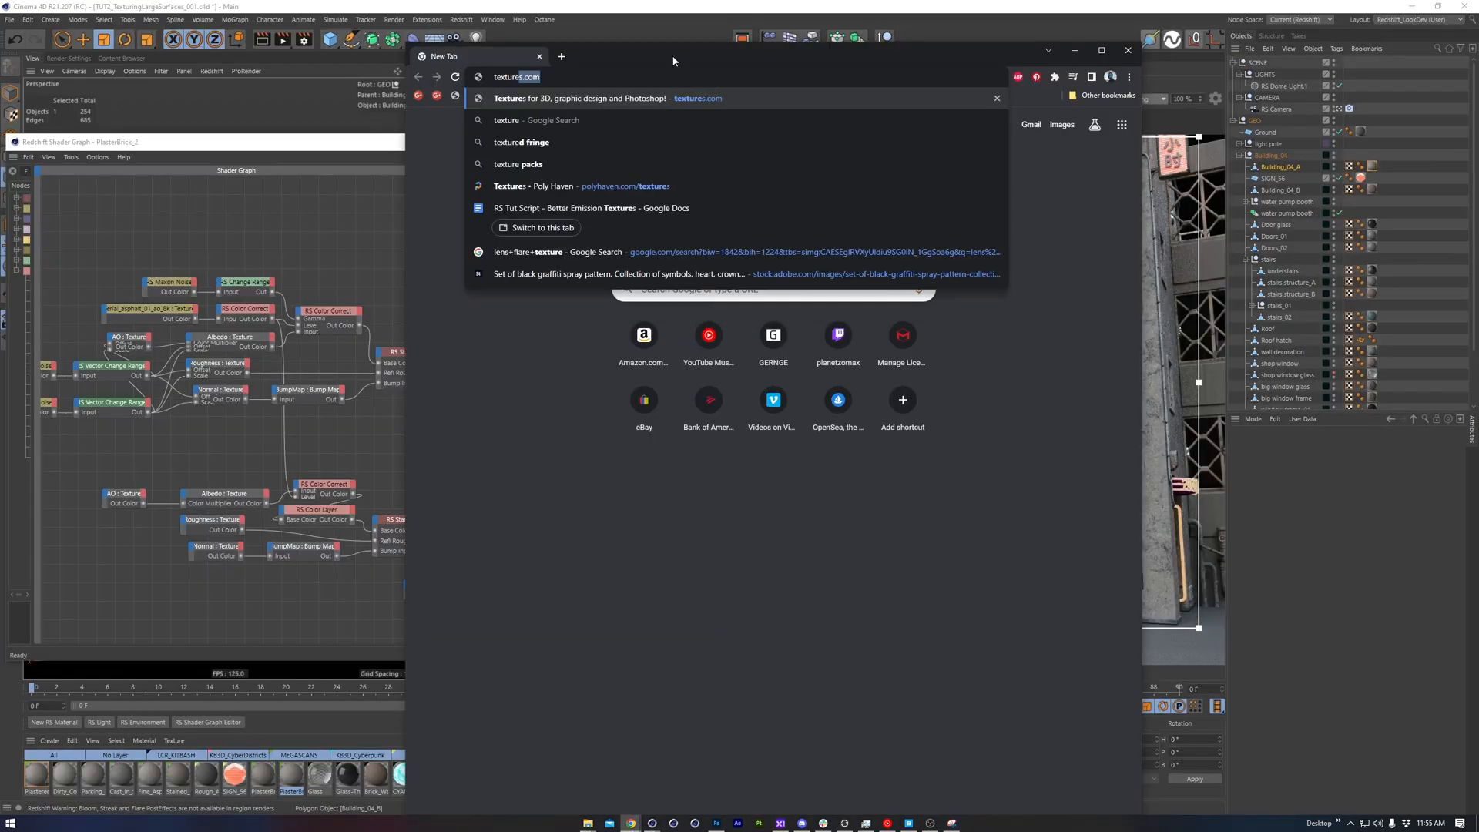
click(715, 184)
double_click(602, 49)
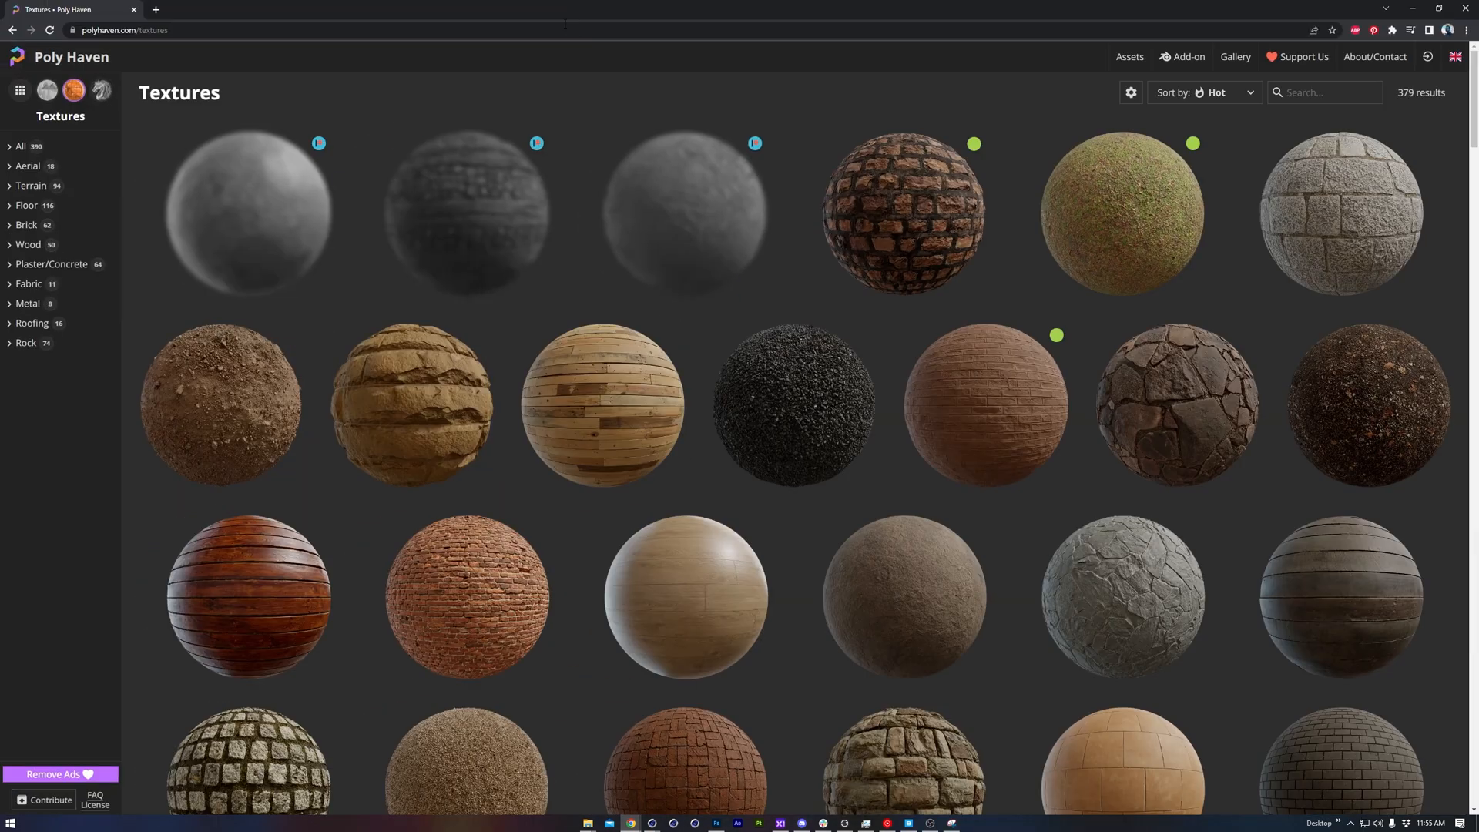
click(28, 166)
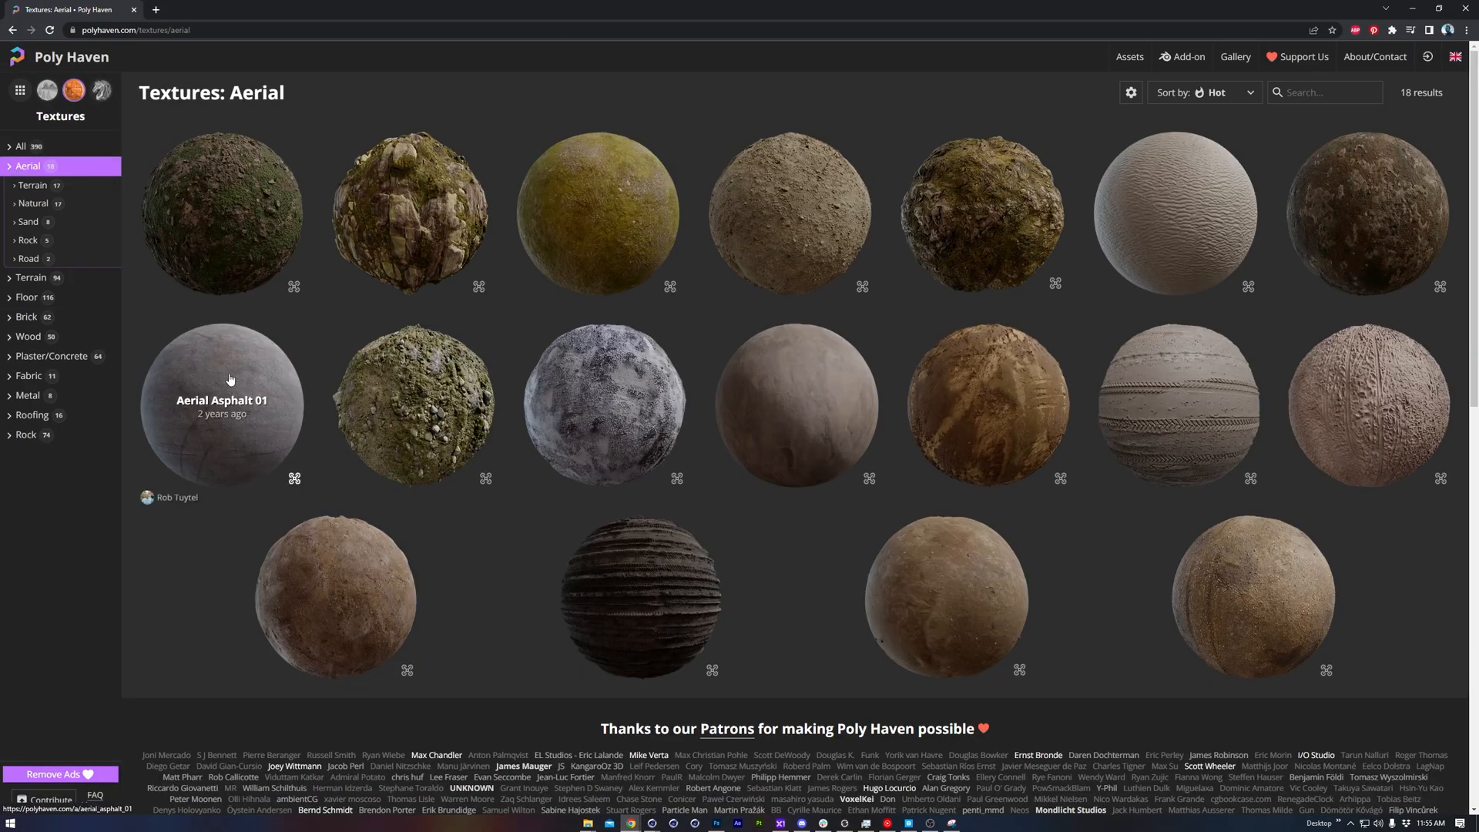
click(225, 373)
click(785, 539)
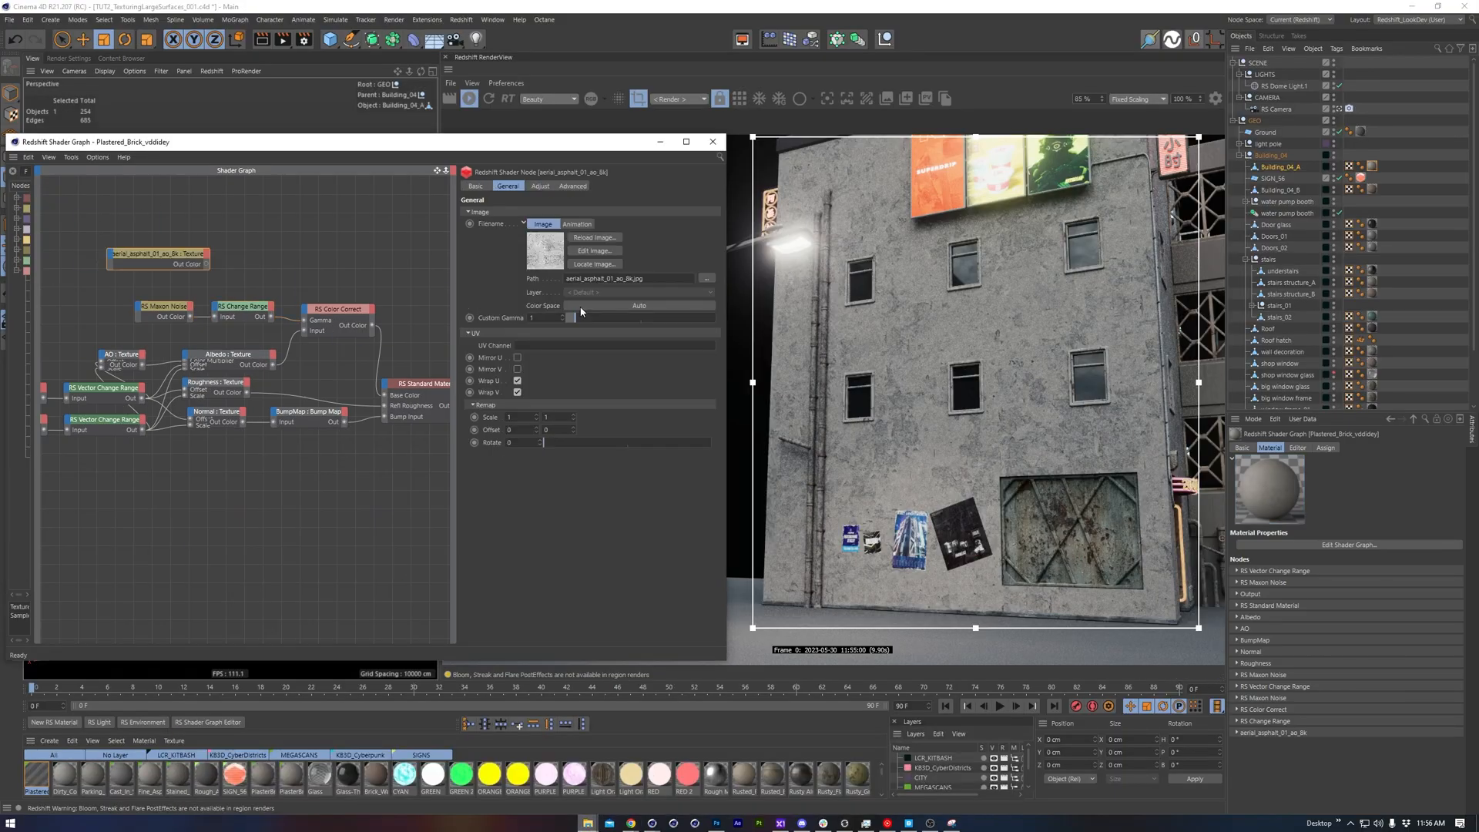
Step: Feed the aerial_asphalt_01_ao_8k texture into a new RS Color Correct node and set its contrast to 0.822
drag(198, 254, 190, 254)
drag(198, 264, 284, 243)
text(co)
key(Return)
drag(647, 237, 694, 237)
Step: Connect the new Color Correct node to the material's Output node to preview it, and place it beside the asphalt texture node
drag(337, 273, 450, 383)
double_click(289, 239)
drag(289, 239, 258, 255)
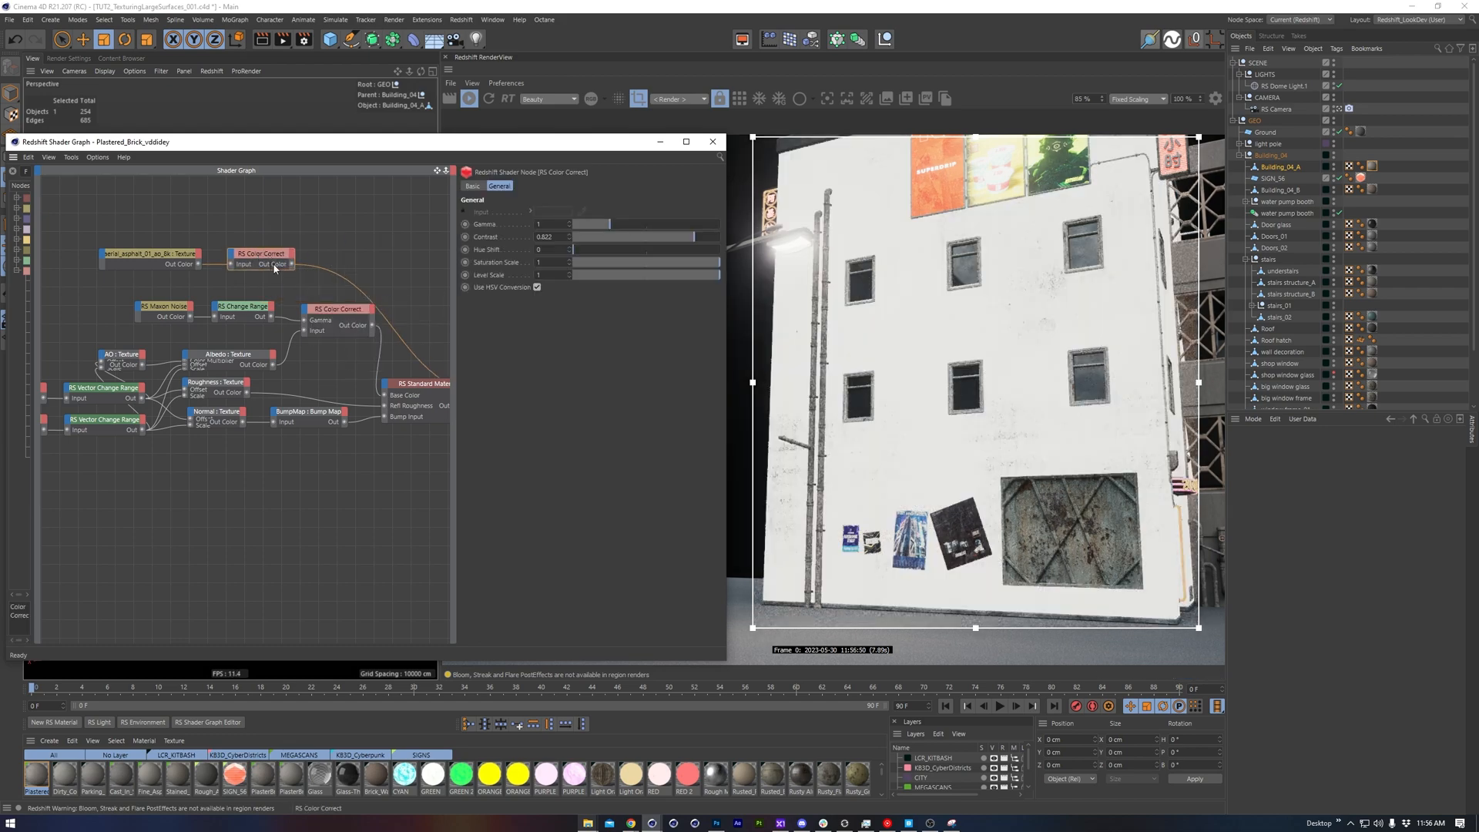
Step: Set the asphalt AO texture's scale to 1.5 by 1.5 and its offset to 0.03 and 0.2, and inspect the wall in the render
click(176, 259)
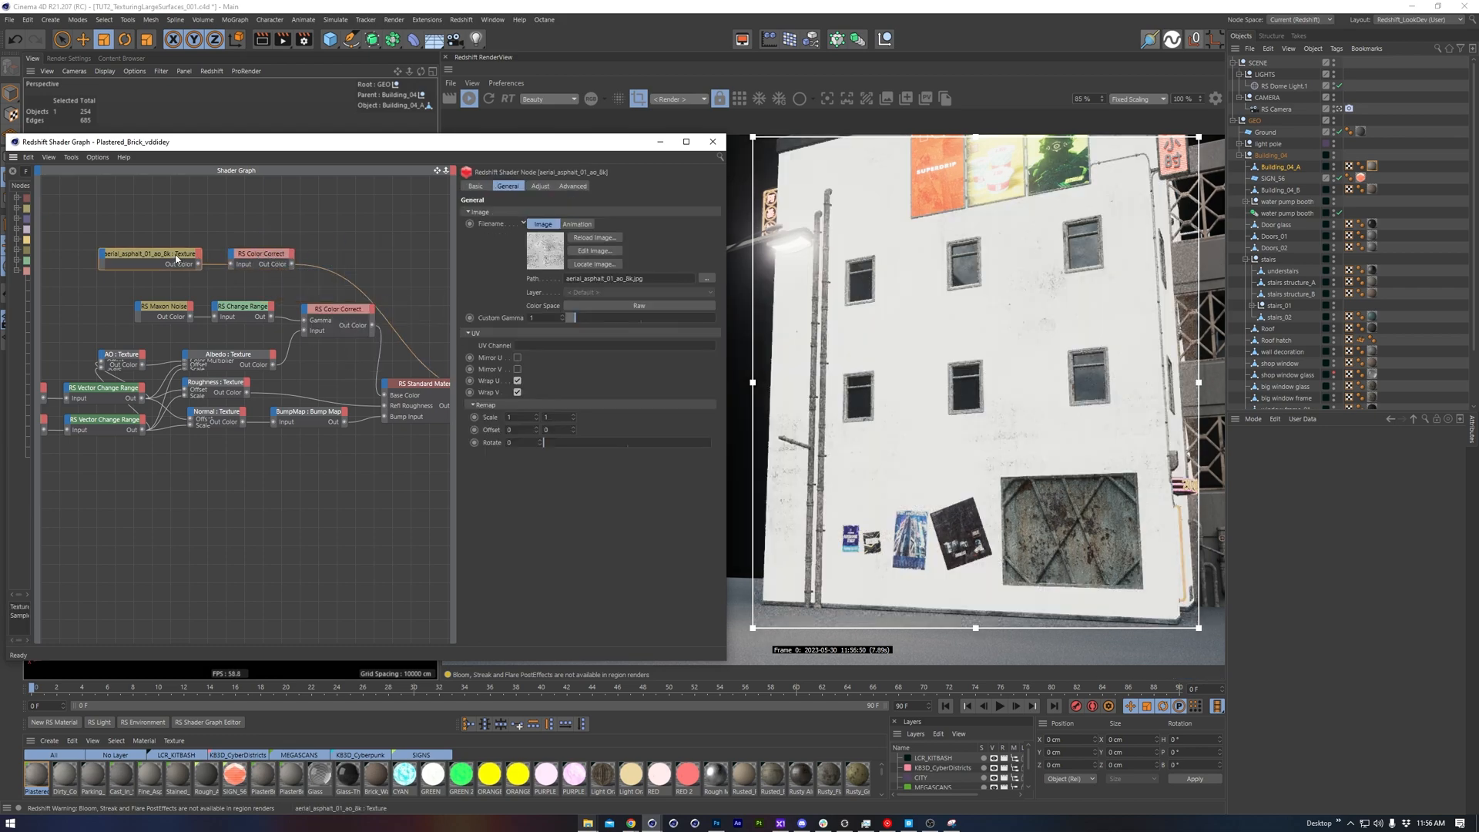
double_click(548, 416)
key(Tab)
text(0.03)
key(Tab)
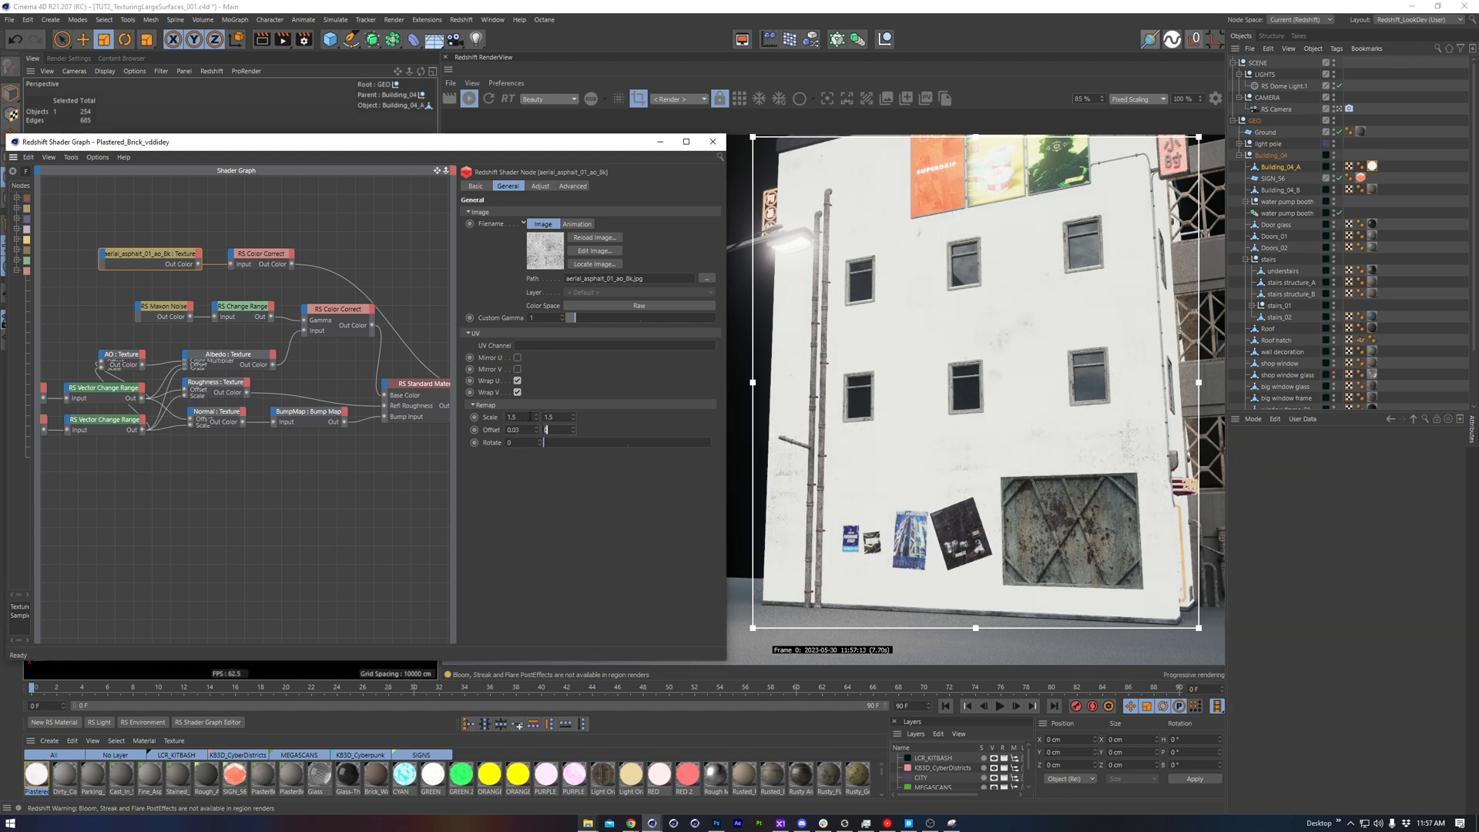
text(0.2)
key(Return)
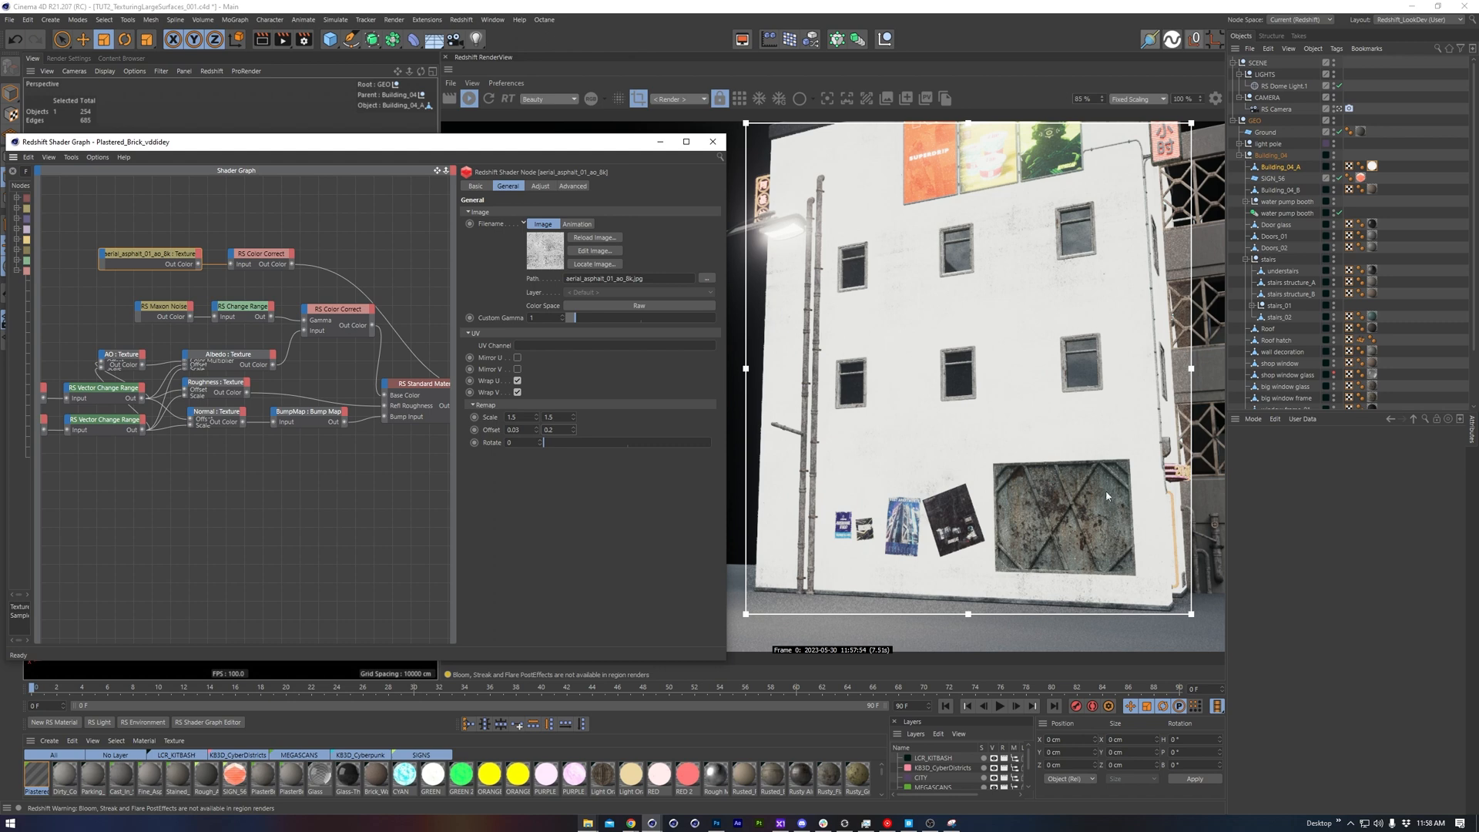
scroll(1017, 598, up, 3)
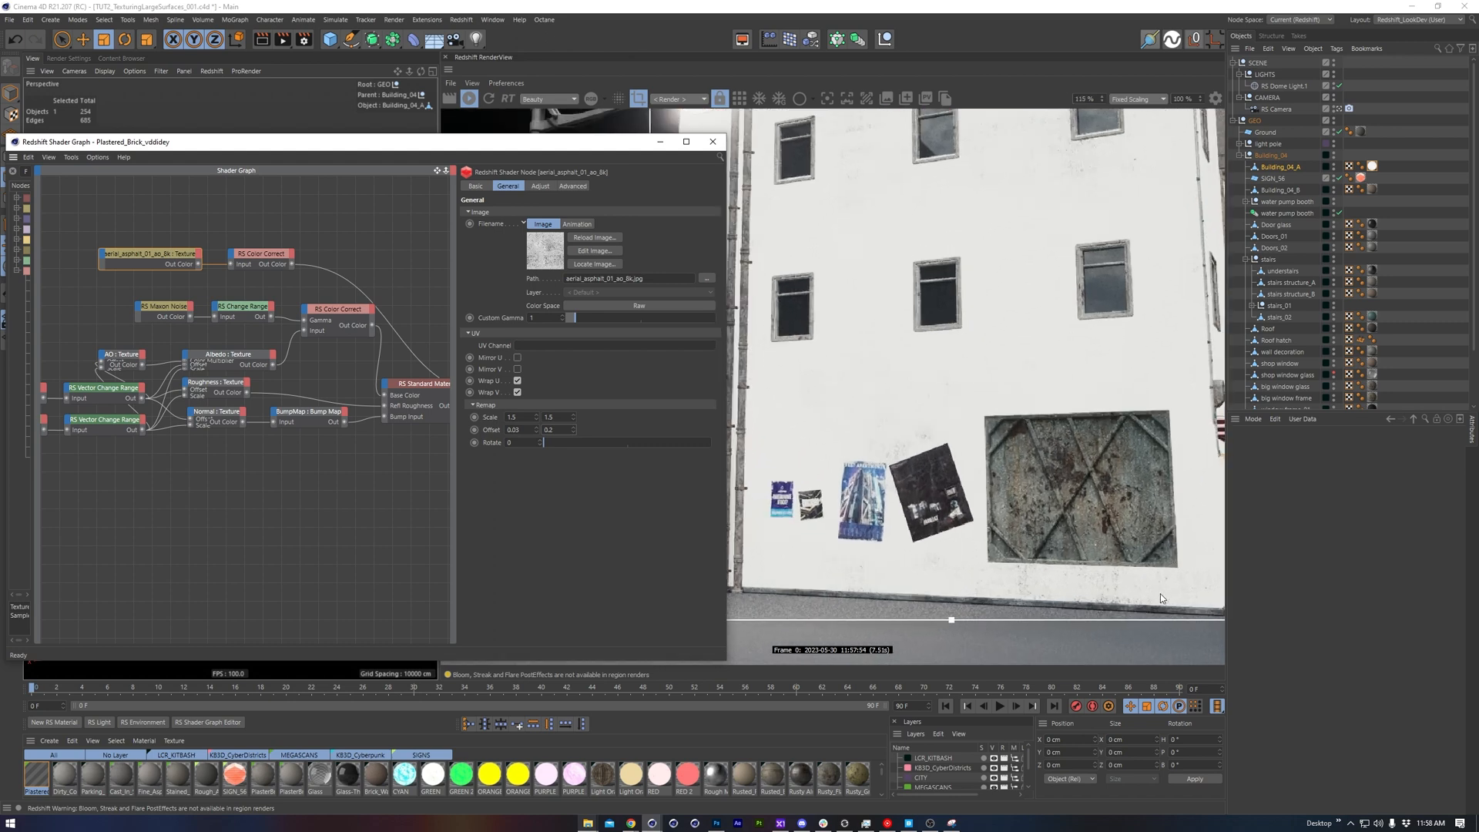
scroll(1003, 585, down, 3)
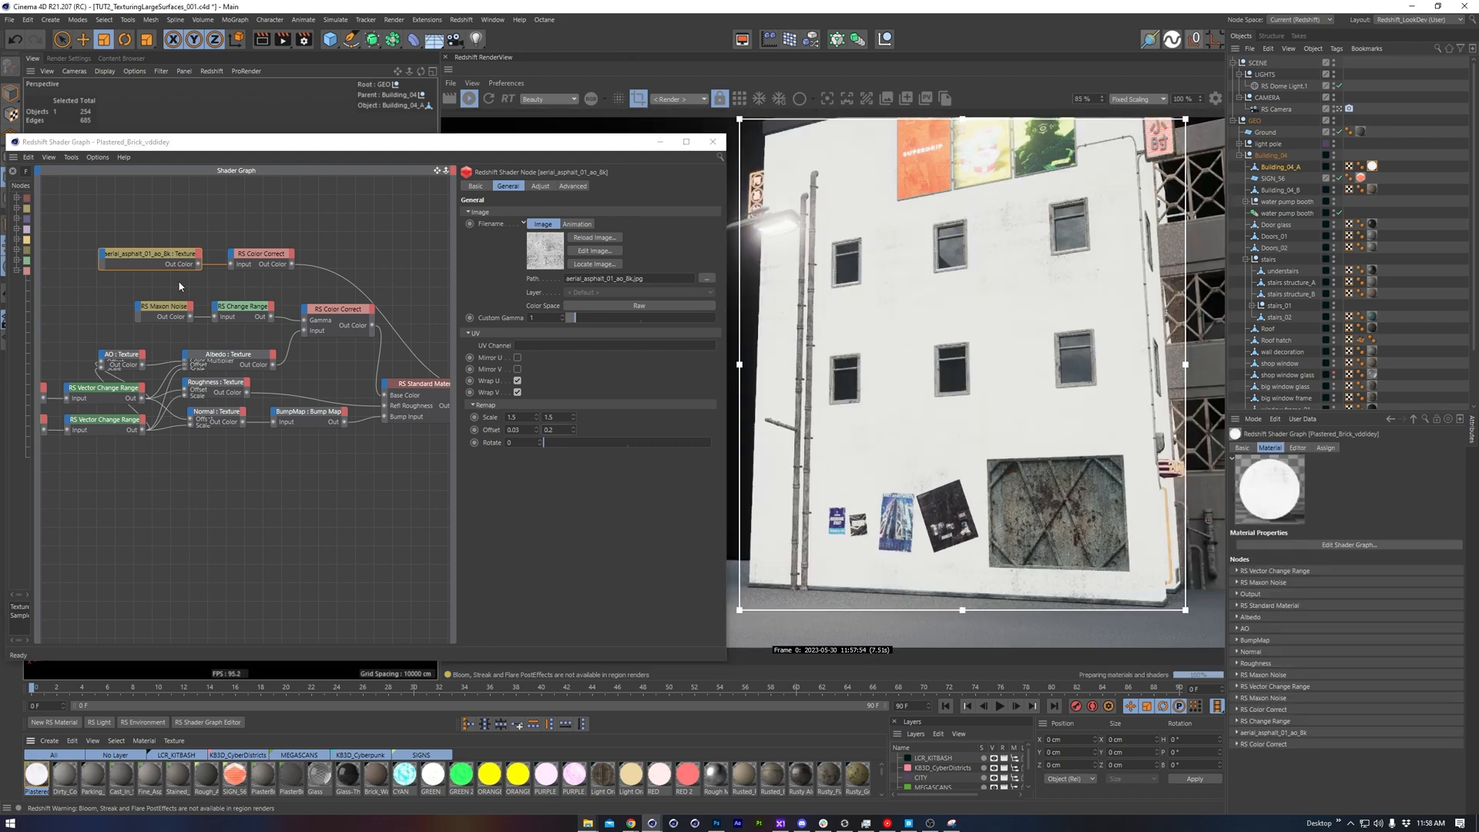
Step: Move the asphalt AO nodes beneath the noise nodes and connect their Color Correct to the Level input of the main Color Correct
drag(262, 257, 256, 301)
click(270, 336)
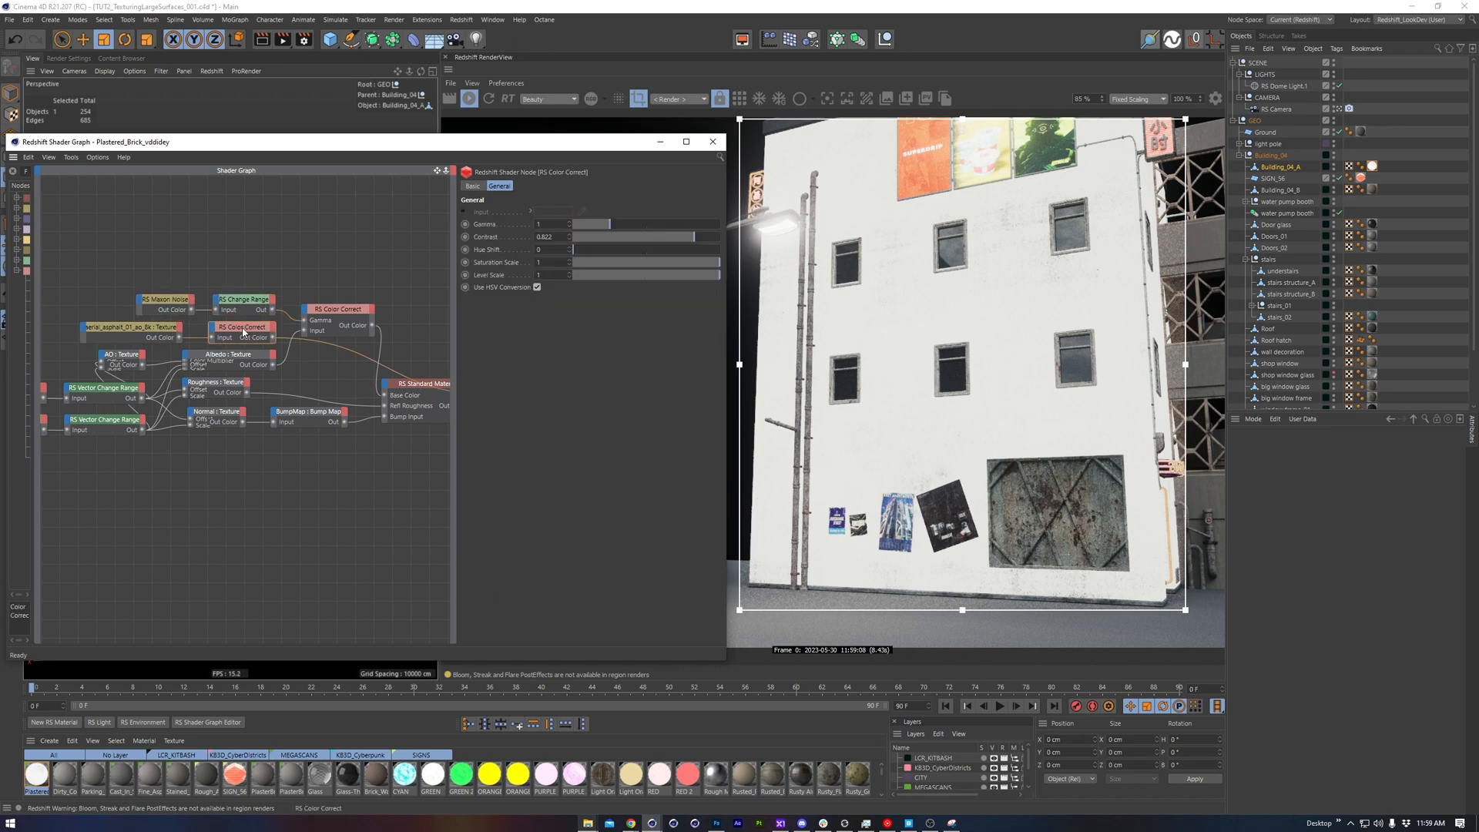
click(305, 315)
click(318, 383)
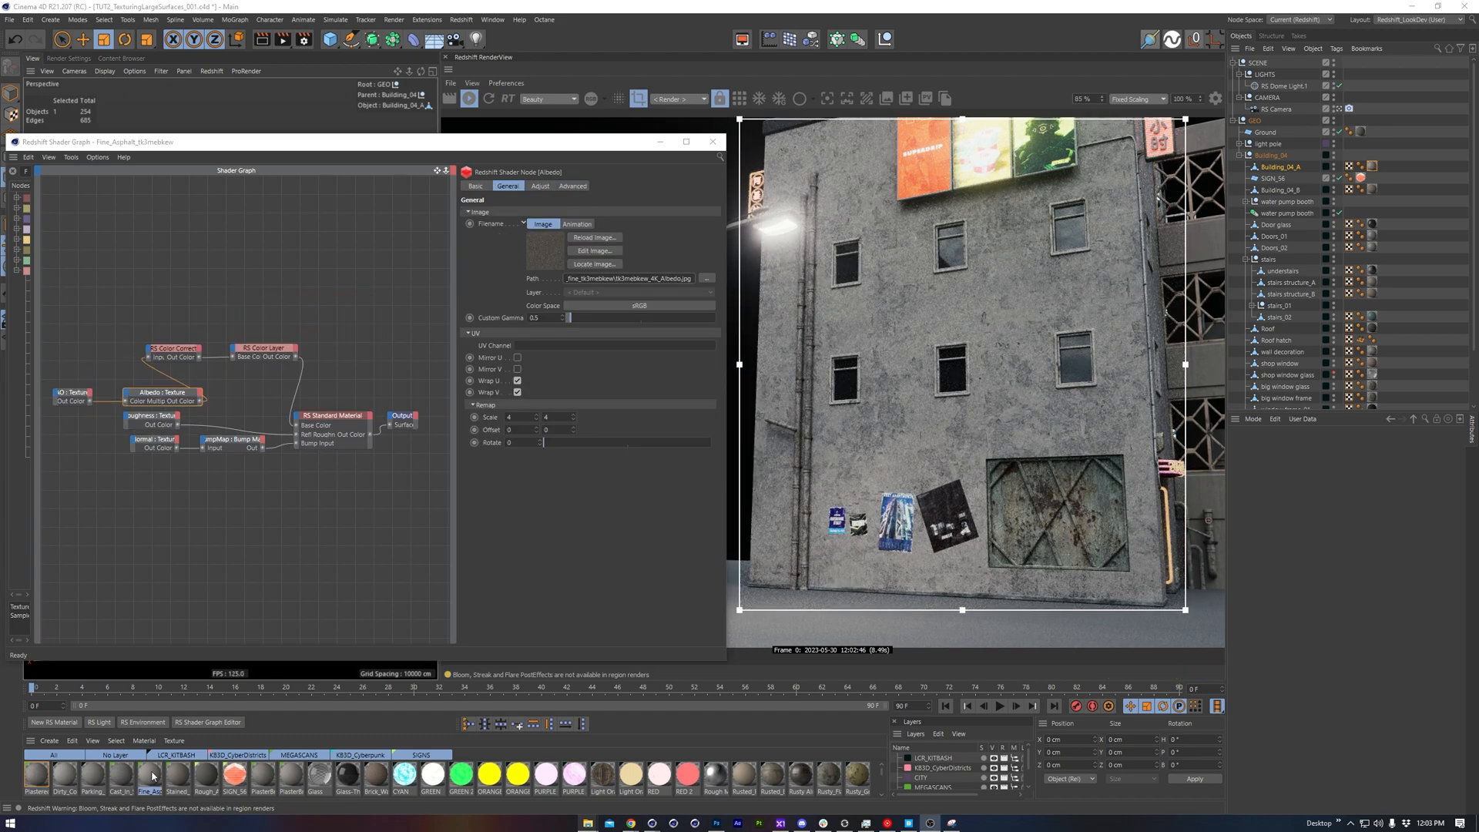
Step: Assign the Fine_Asphalt material to Building_04_A and inspect its Color Correct, Albedo and Color Layer node settings
drag(152, 776, 1291, 171)
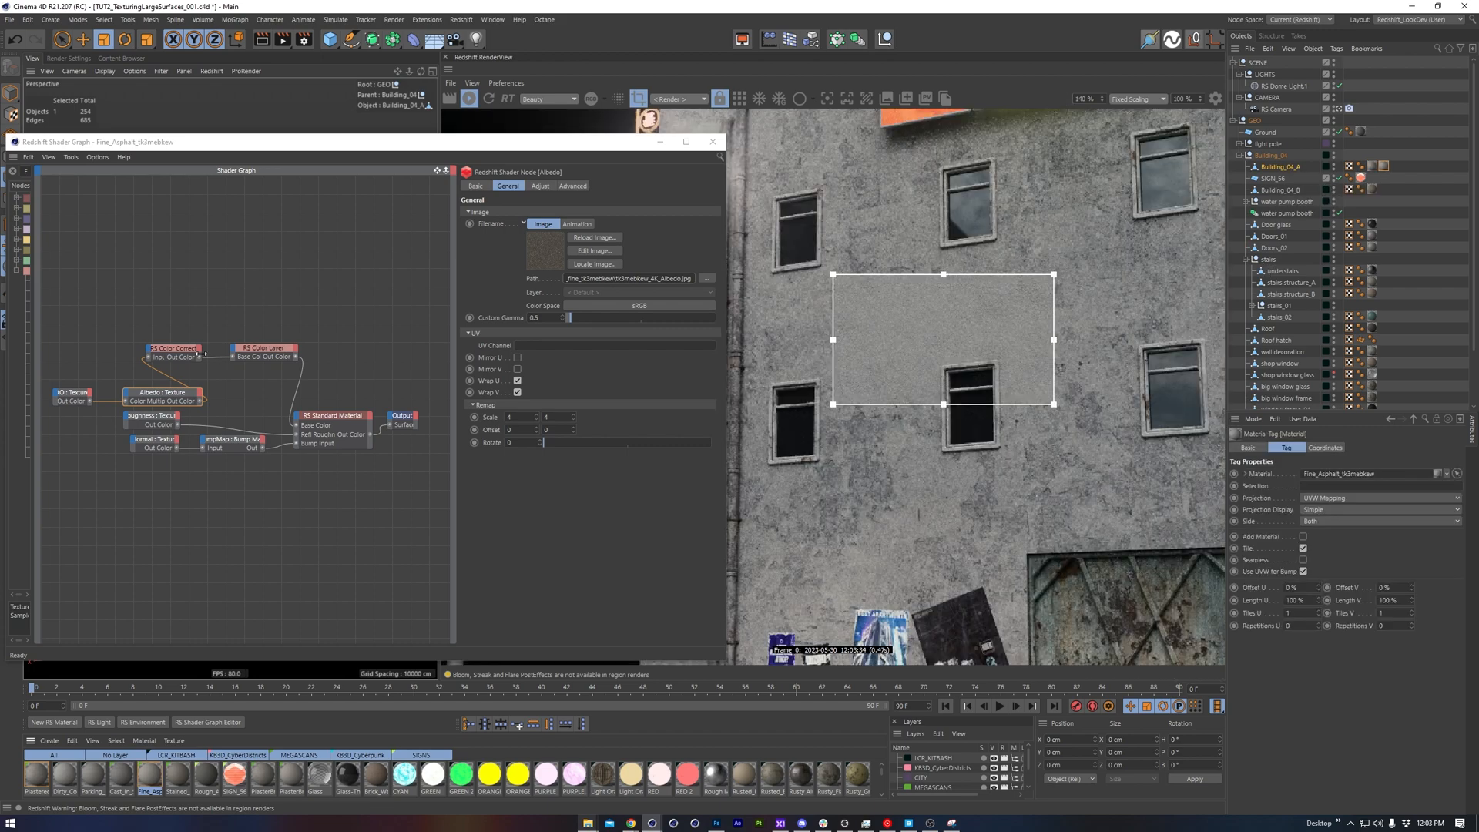
click(165, 353)
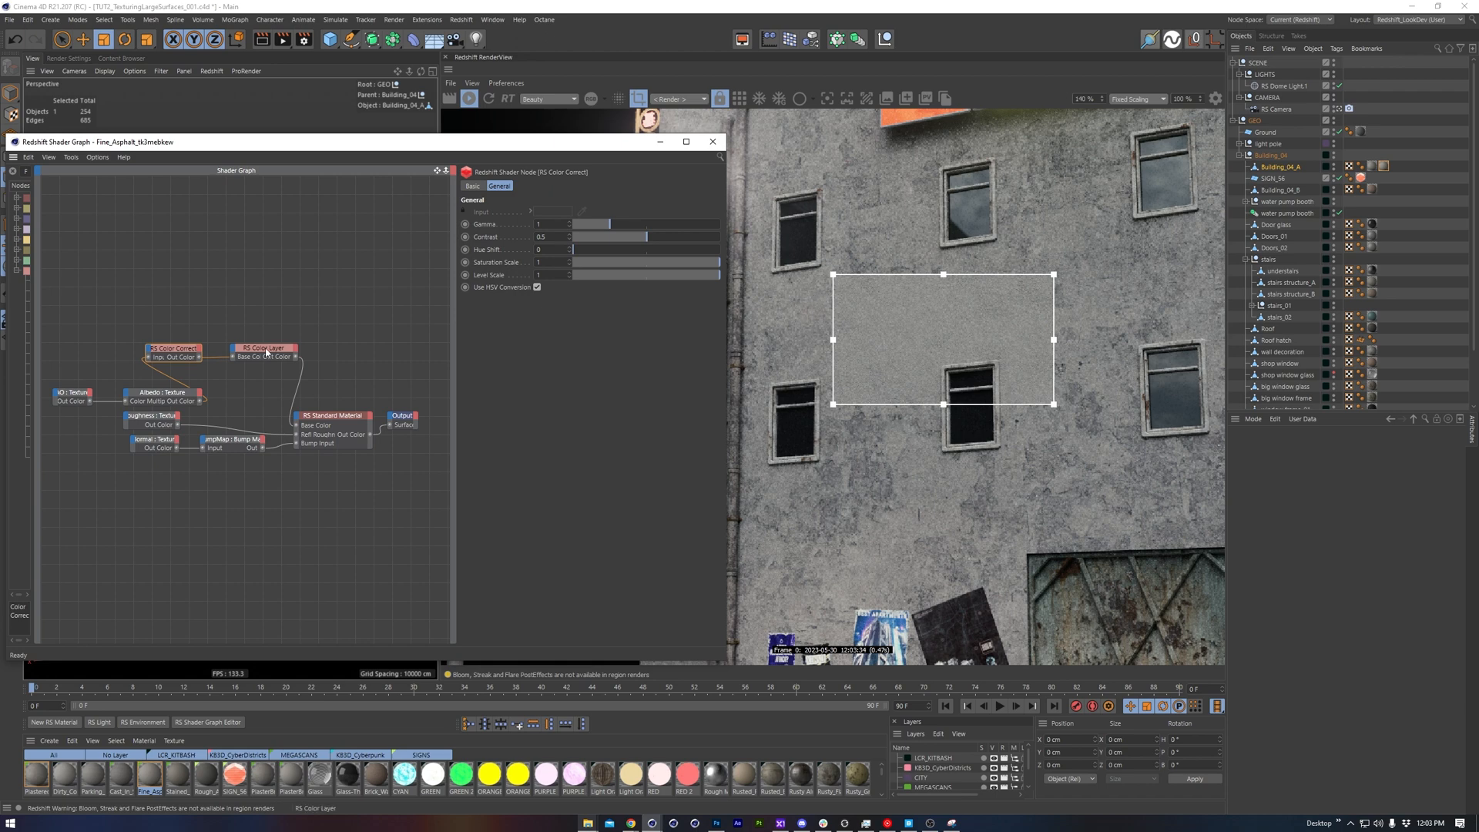
click(142, 396)
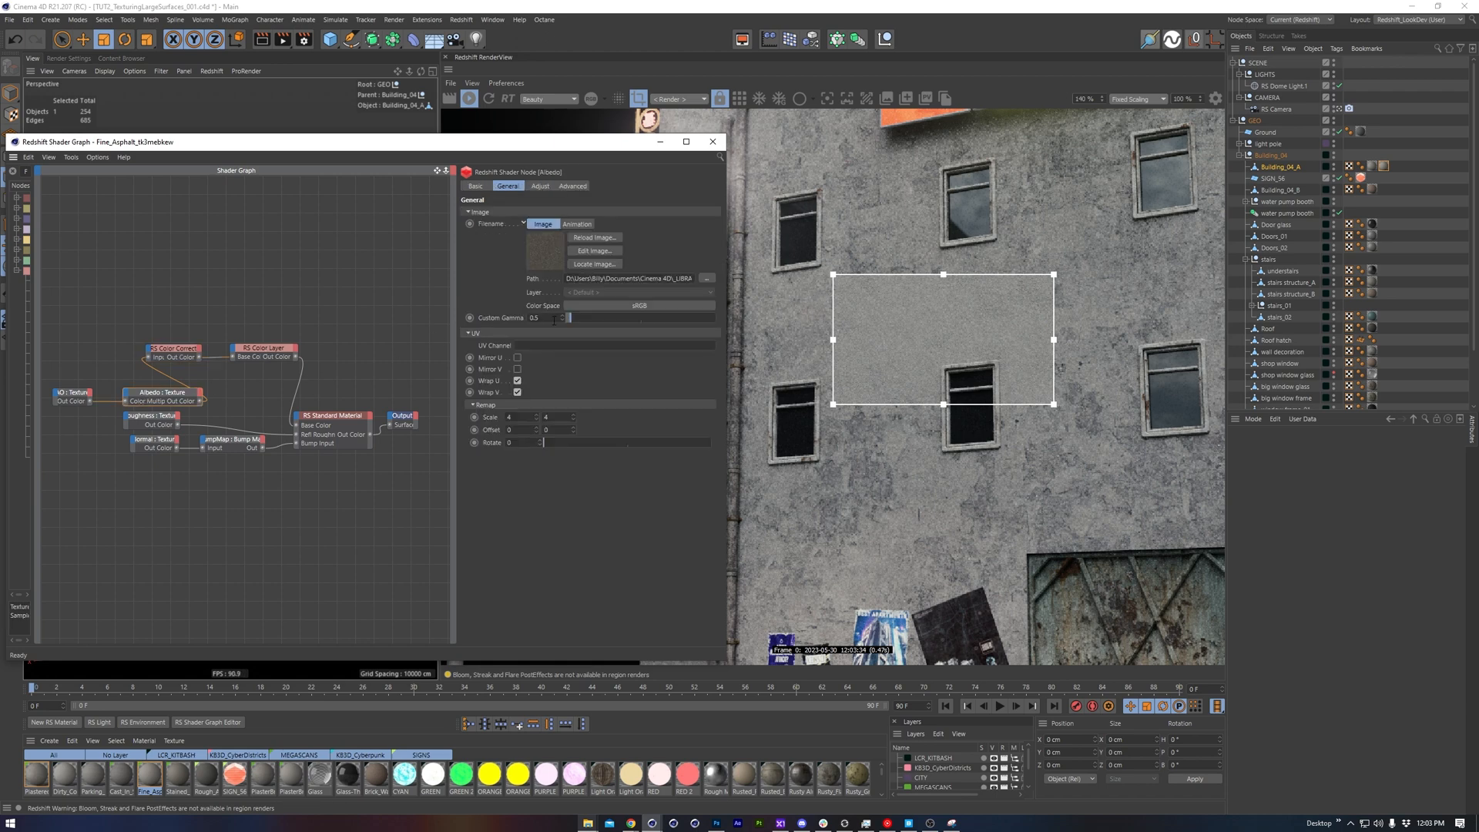
click(156, 353)
click(264, 348)
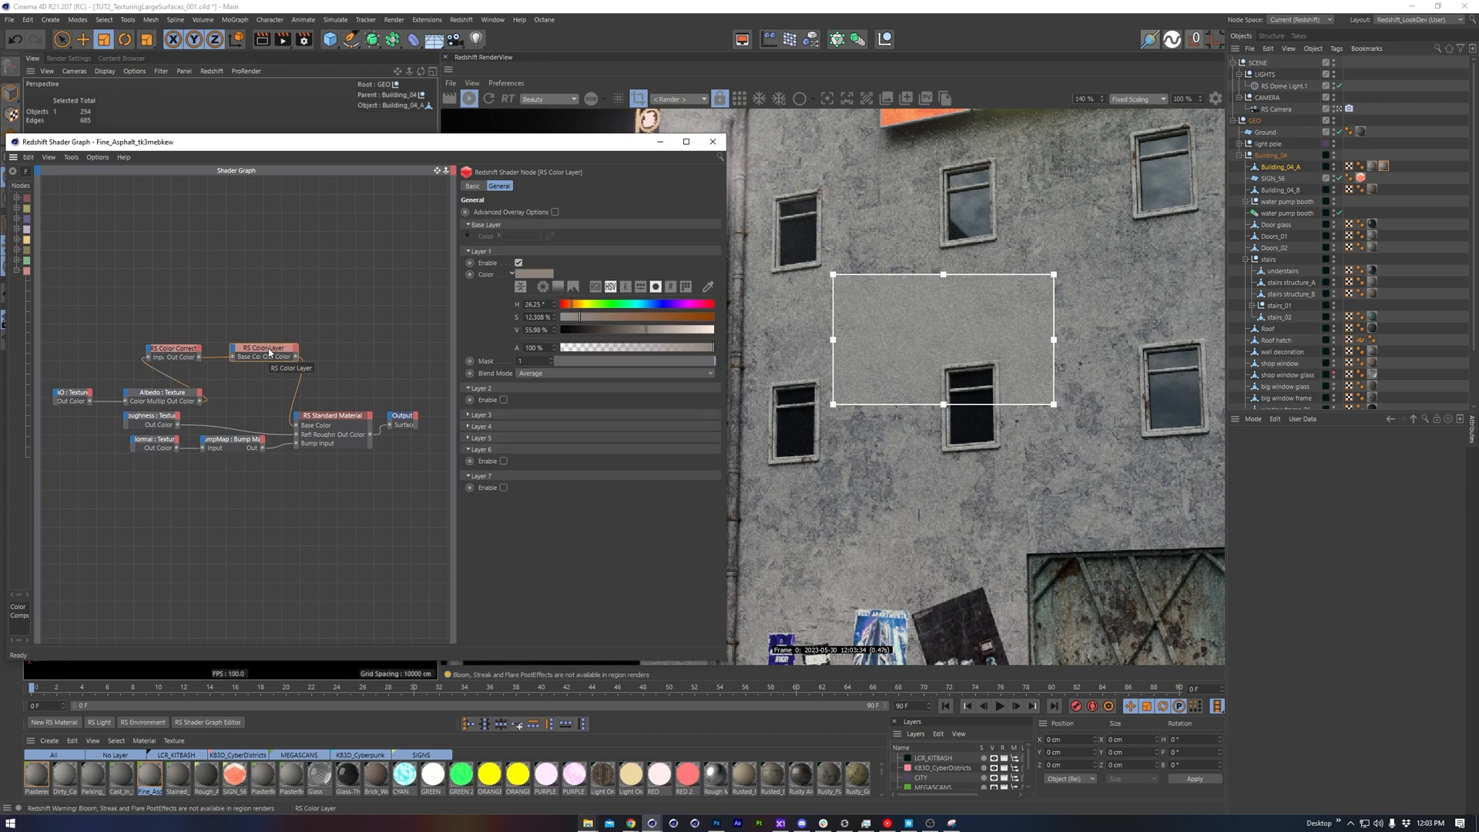
Step: Copy the Fine_Asphalt shader nodes into the Plastered_Brick shader graph and arrange them below its existing network
drag(58, 481, 343, 321)
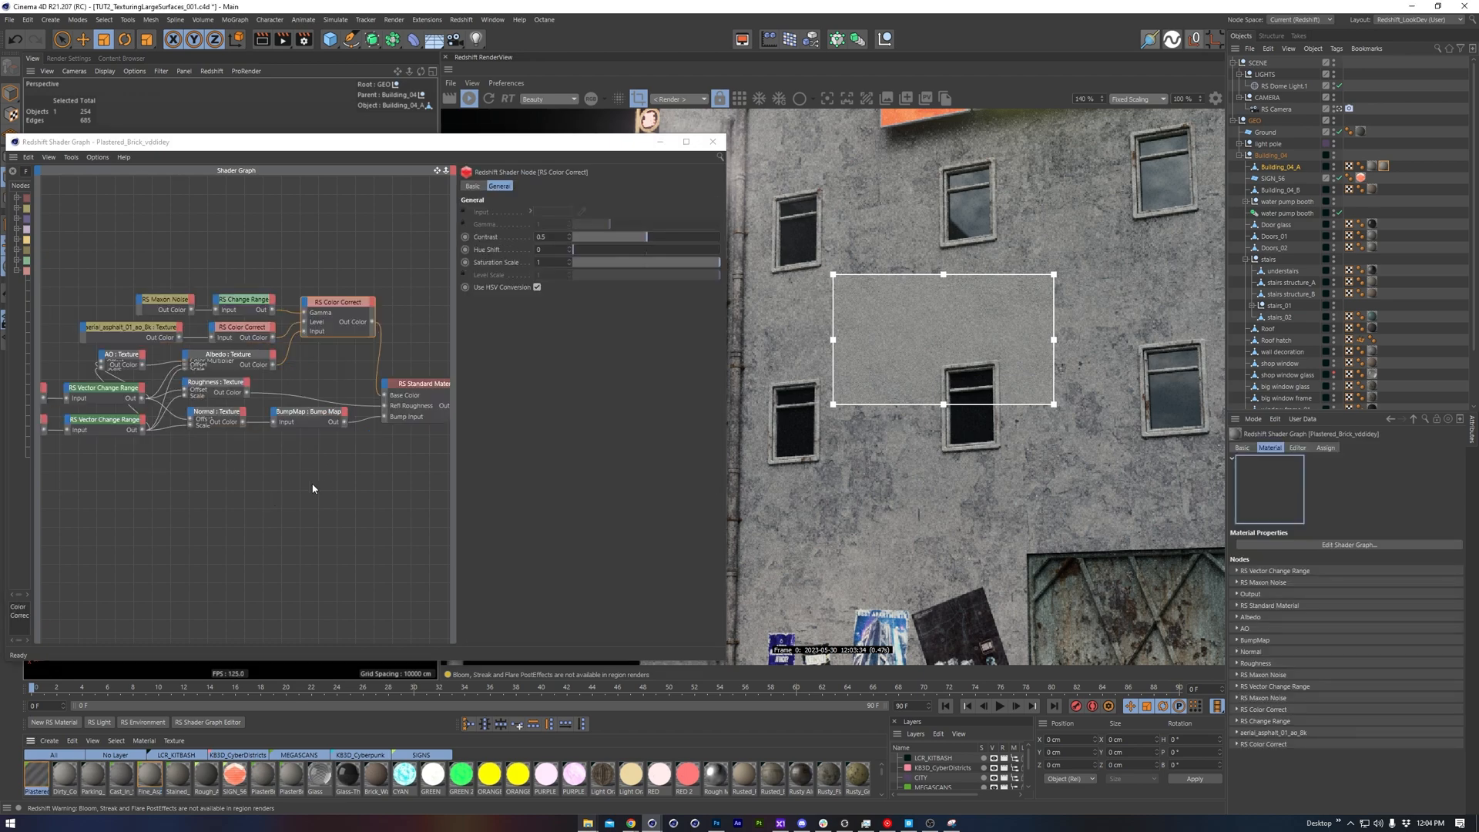
key(ctrl+v)
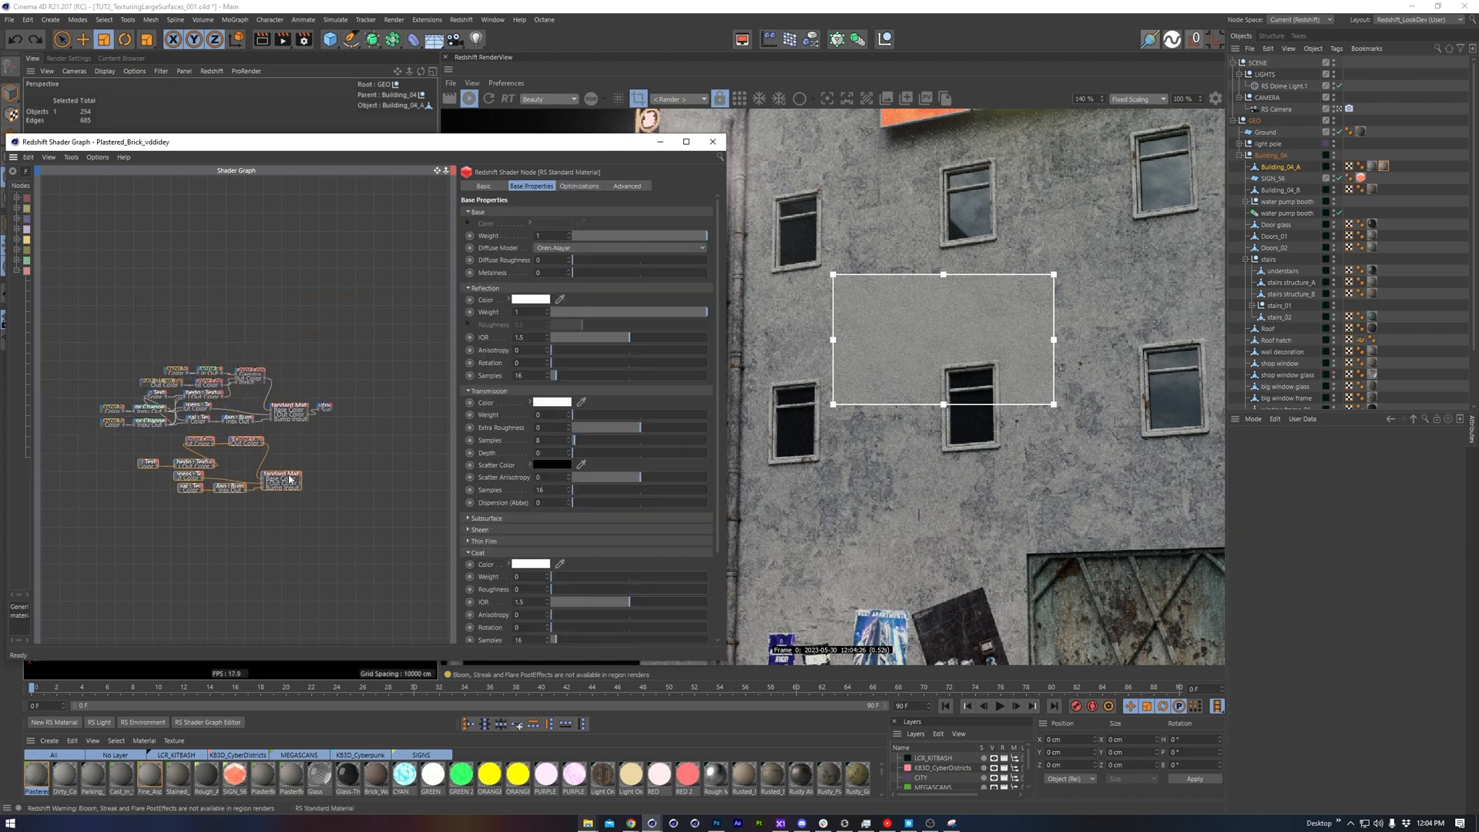
scroll(259, 447, up, 3)
drag(110, 461, 196, 535)
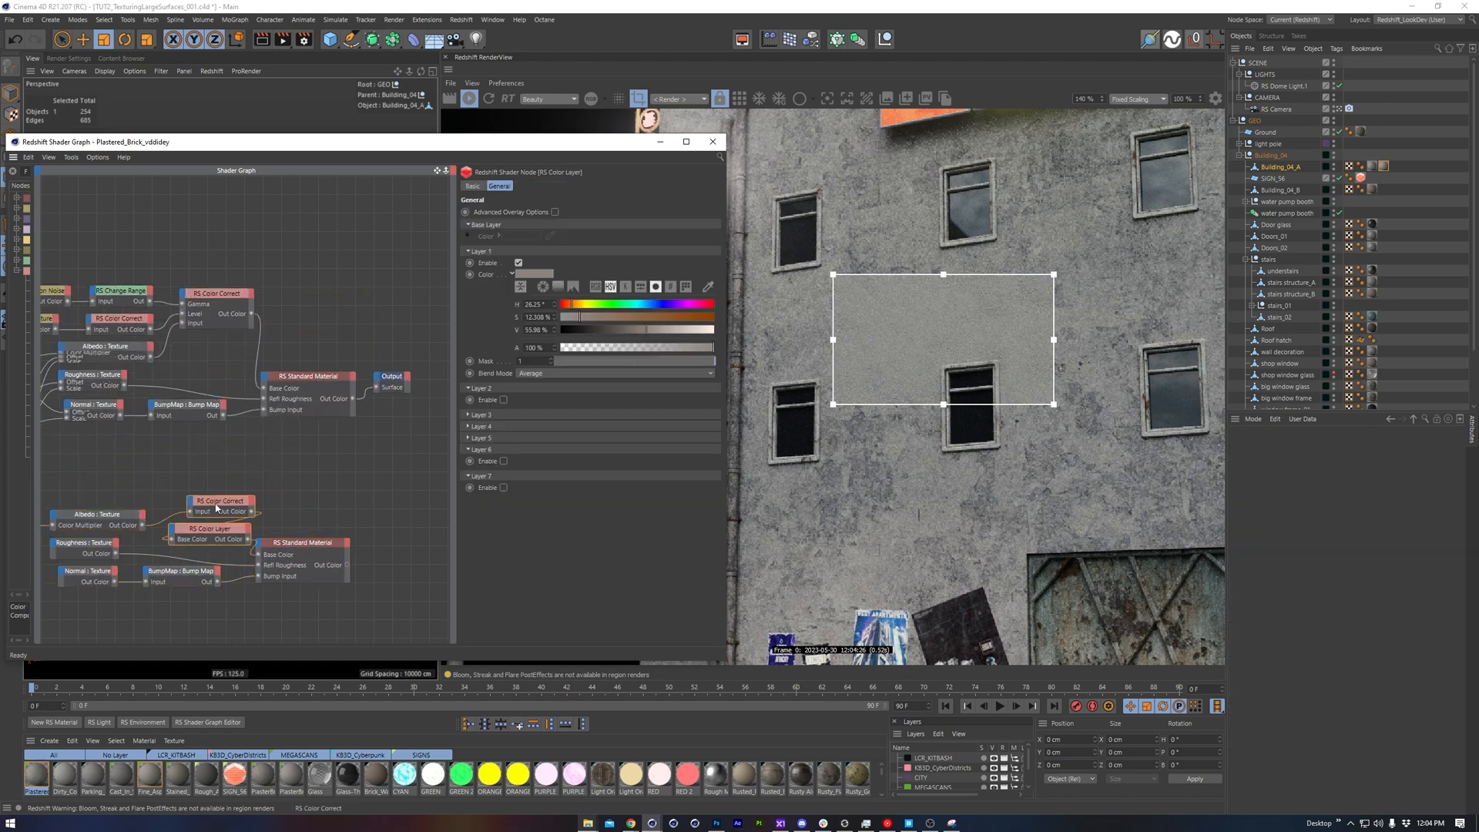
Step: Duplicate the Maxon Noise node below the pasted asphalt nodes, connect it to the Output for preview and set its seed to 260
scroll(403, 315, down, 3)
click(164, 303)
ctrl+drag(164, 303, 329, 526)
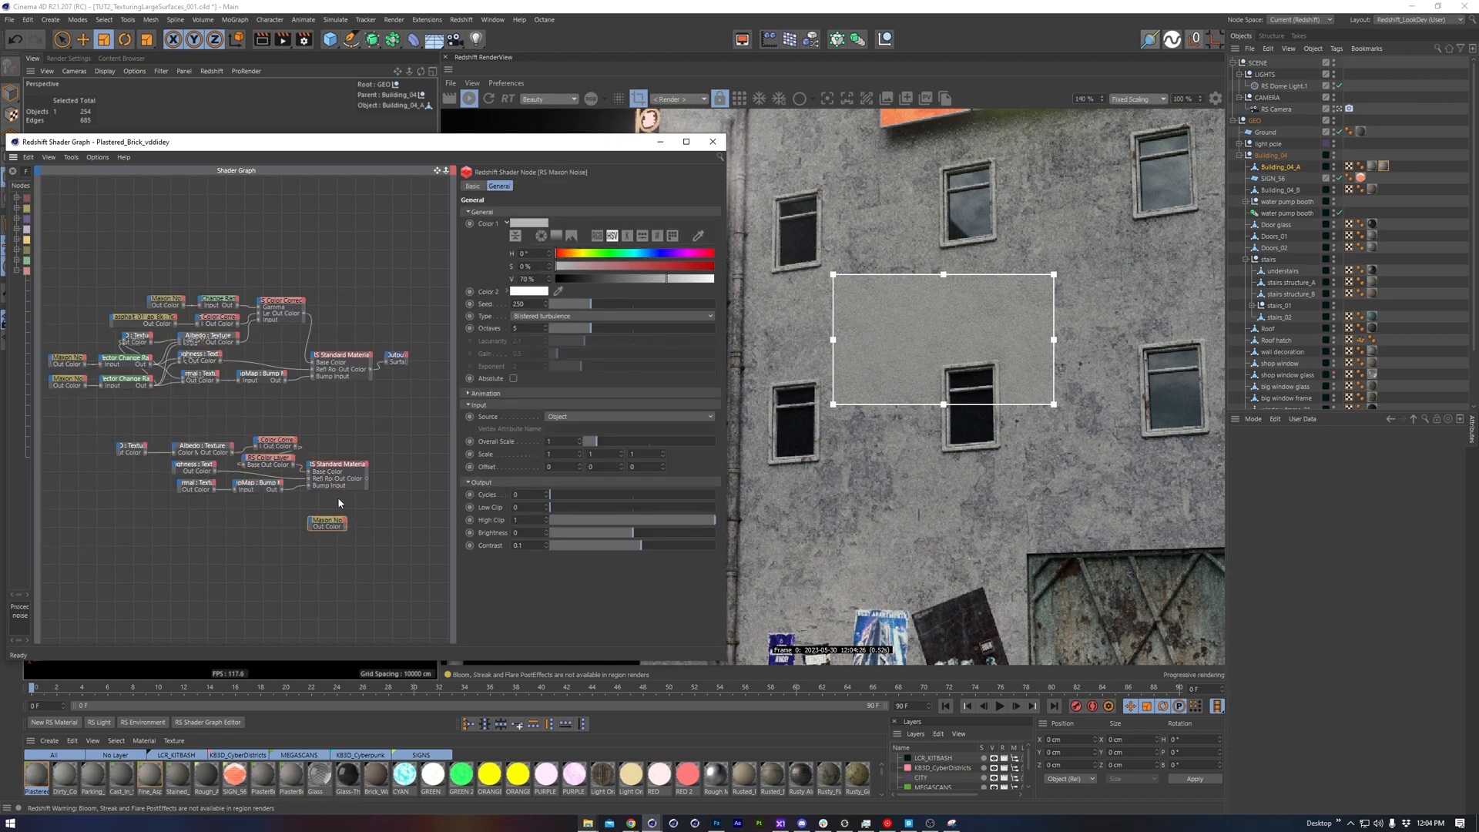
scroll(338, 500, up, 1)
middle_drag(338, 501, 288, 493)
drag(273, 514, 285, 514)
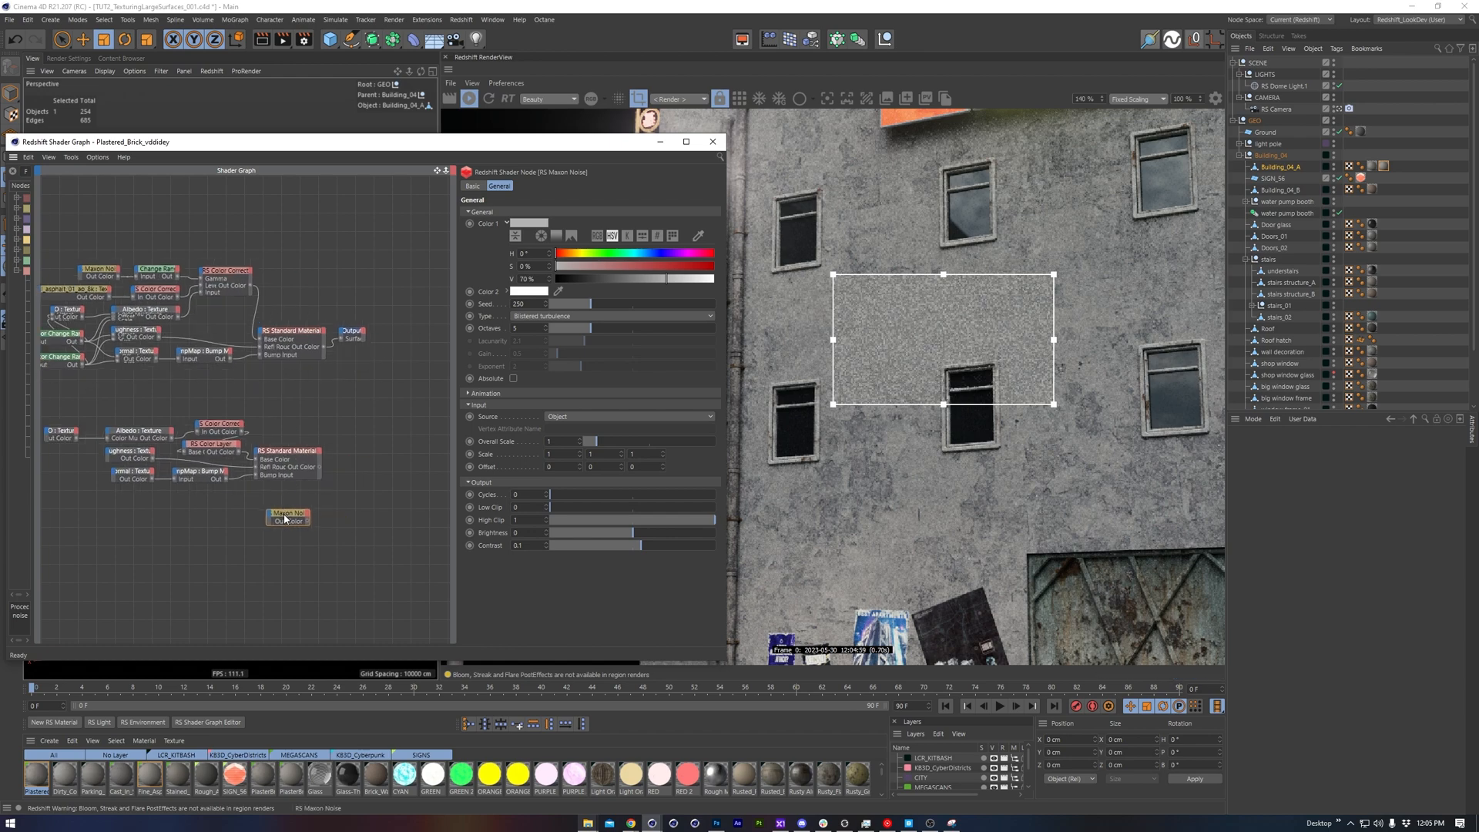
key(s)
click(545, 301)
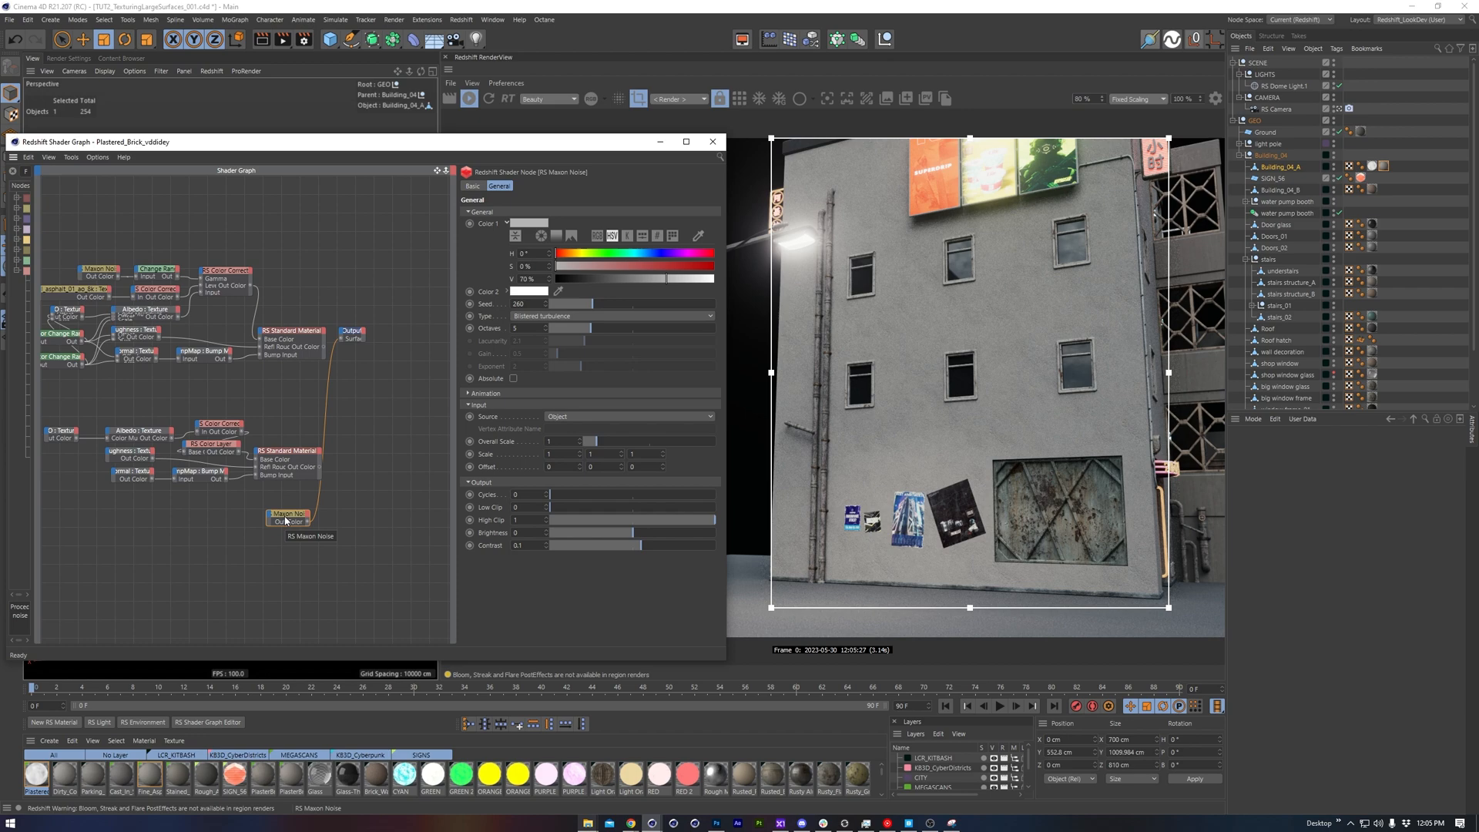
click(1372, 166)
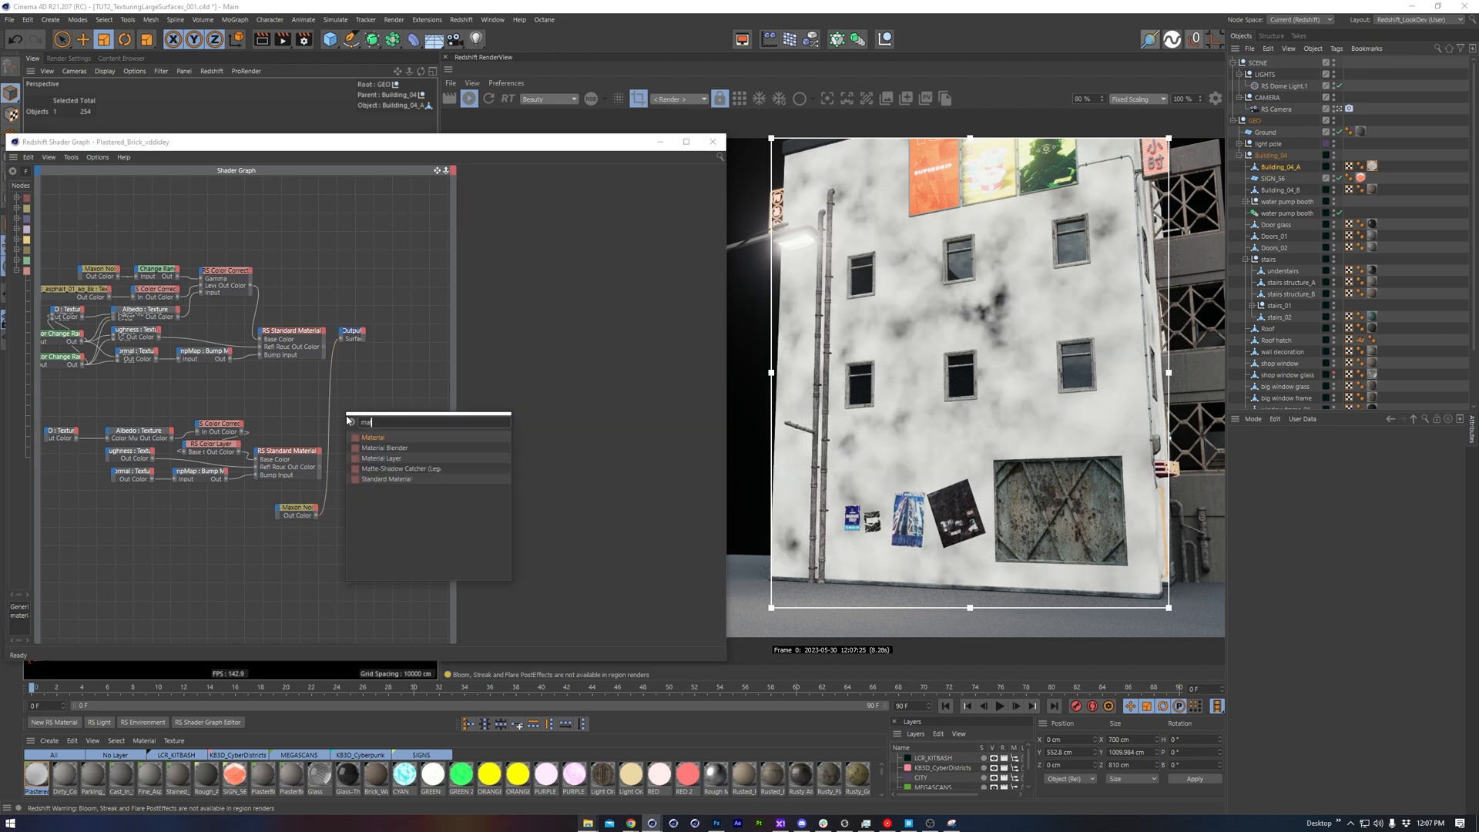
Step: Add an RS Material Layer node with the plaster Standard Material as base color and the pasted asphalt Standard Material as layer color
key(Return)
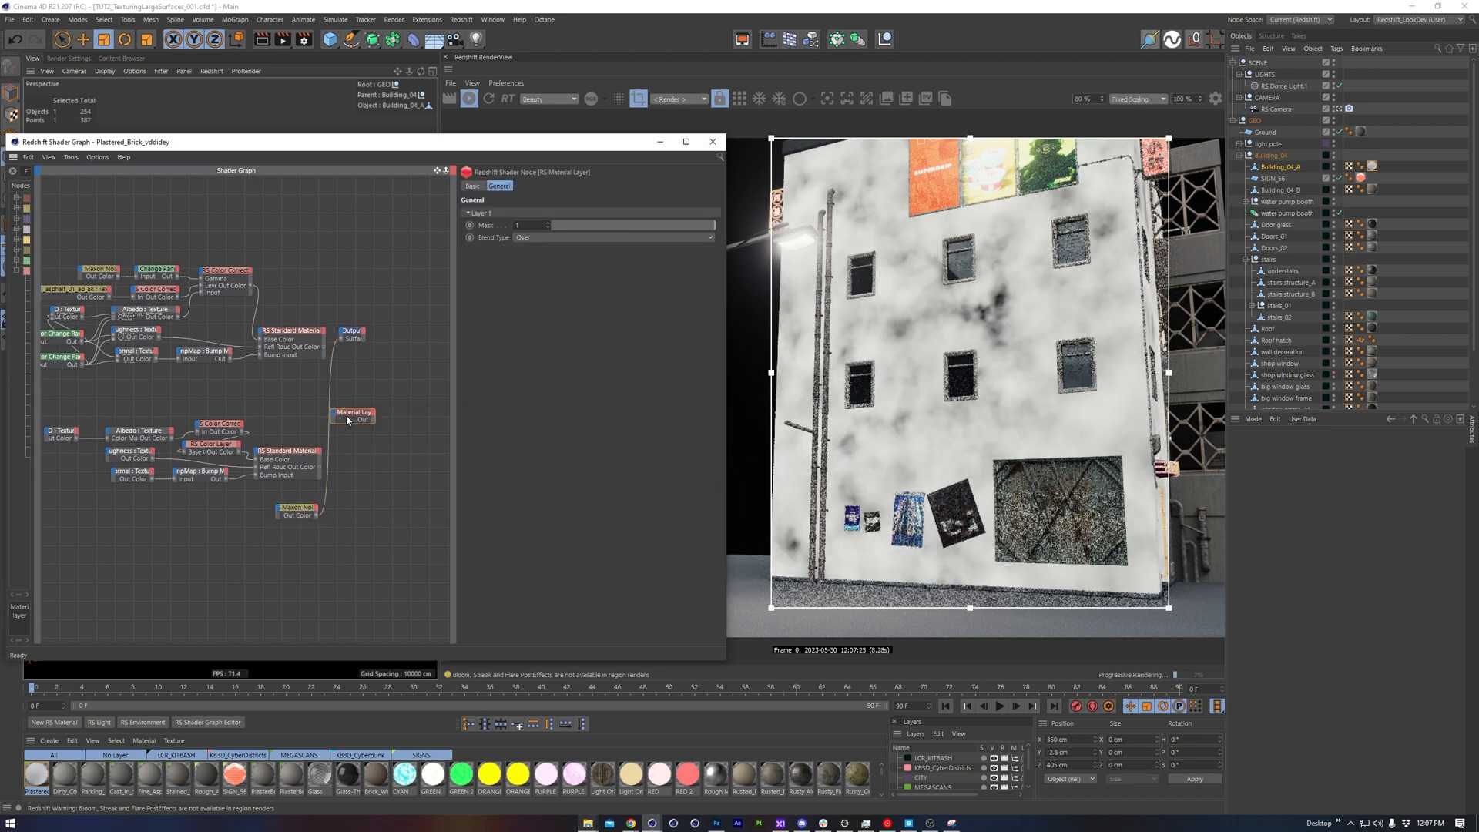
scroll(339, 356, up, 2)
drag(320, 344, 388, 426)
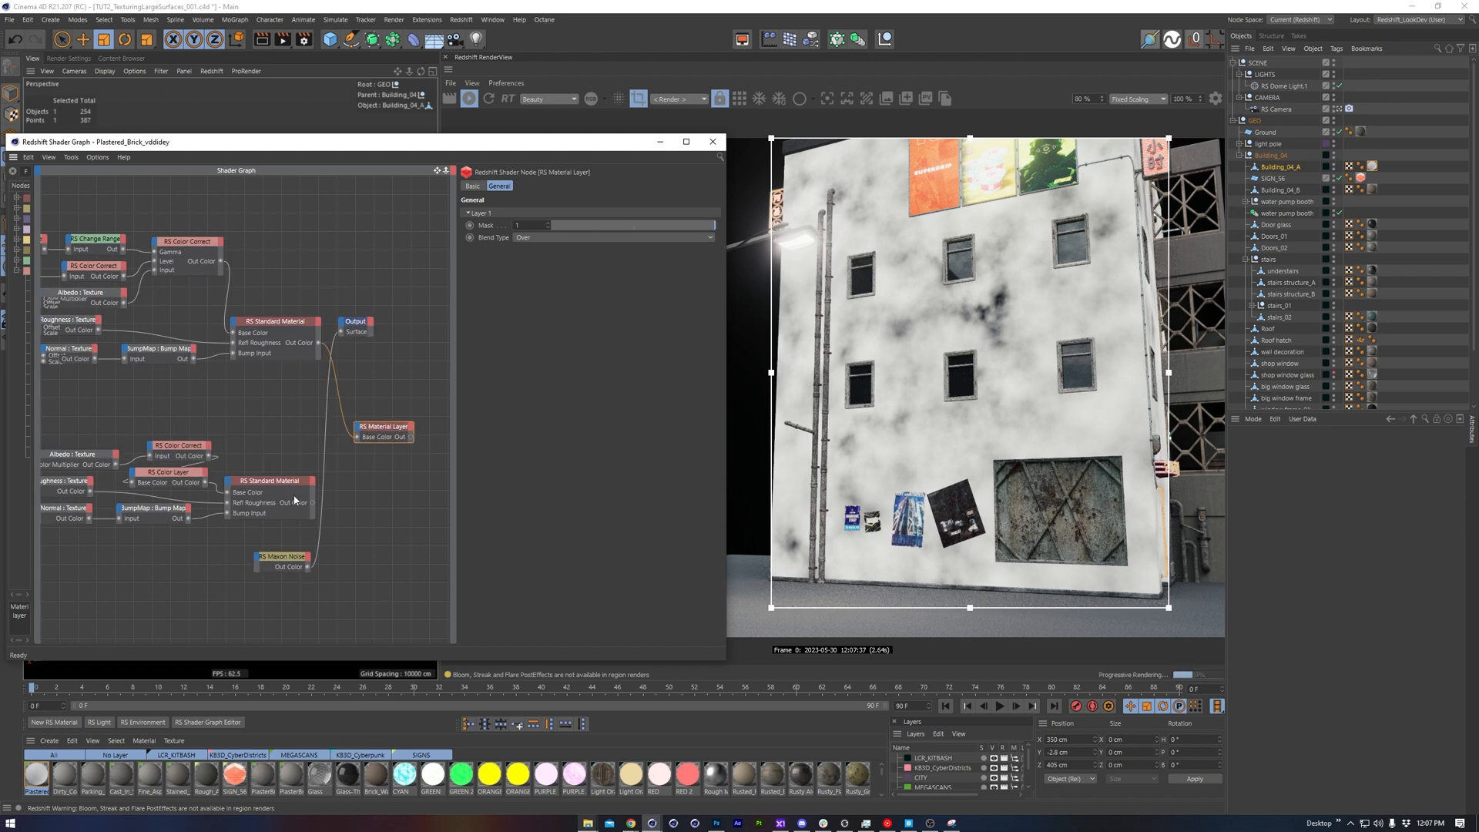
click(315, 506)
drag(311, 502, 358, 433)
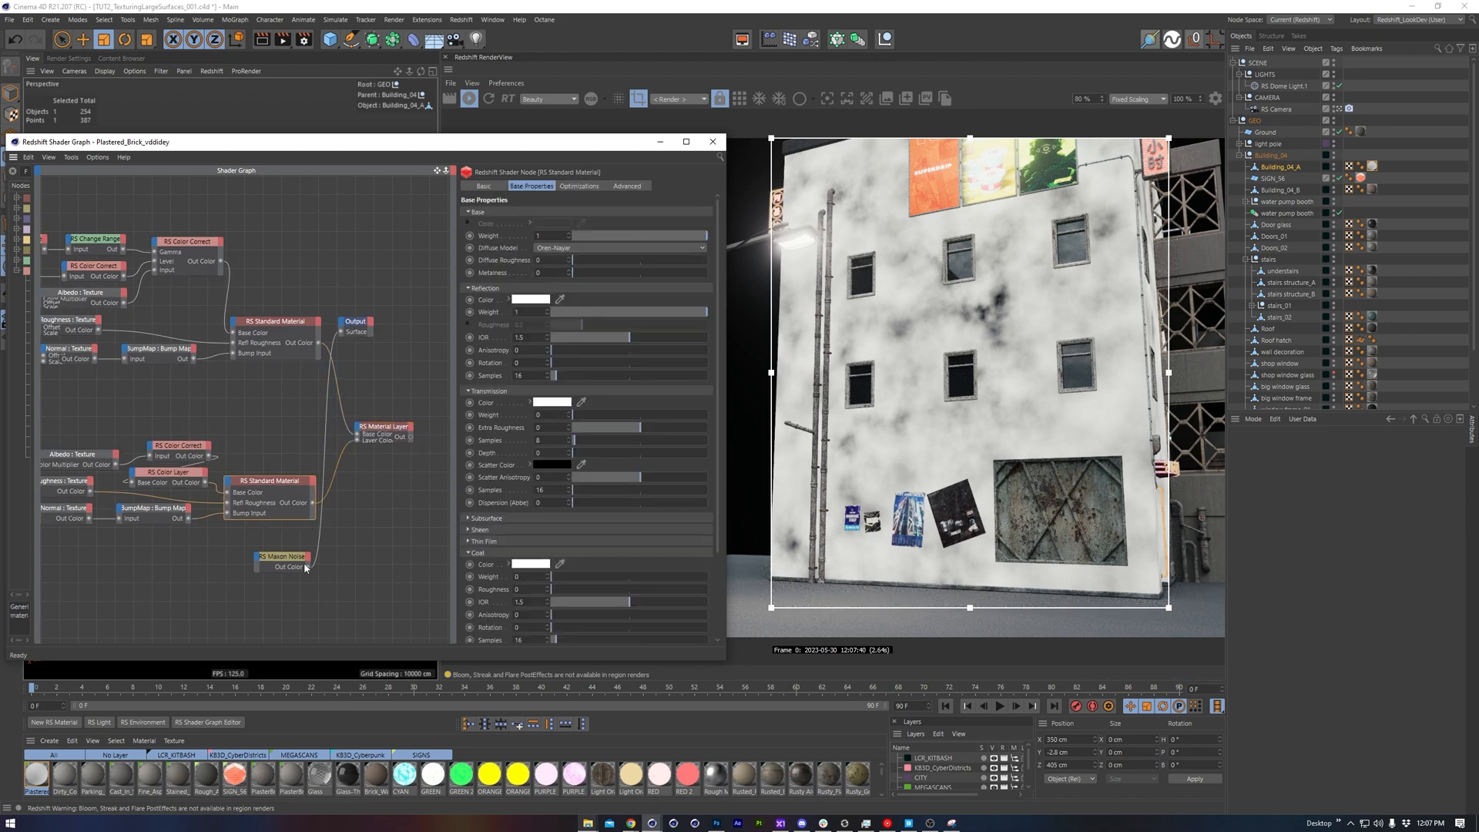
click(385, 428)
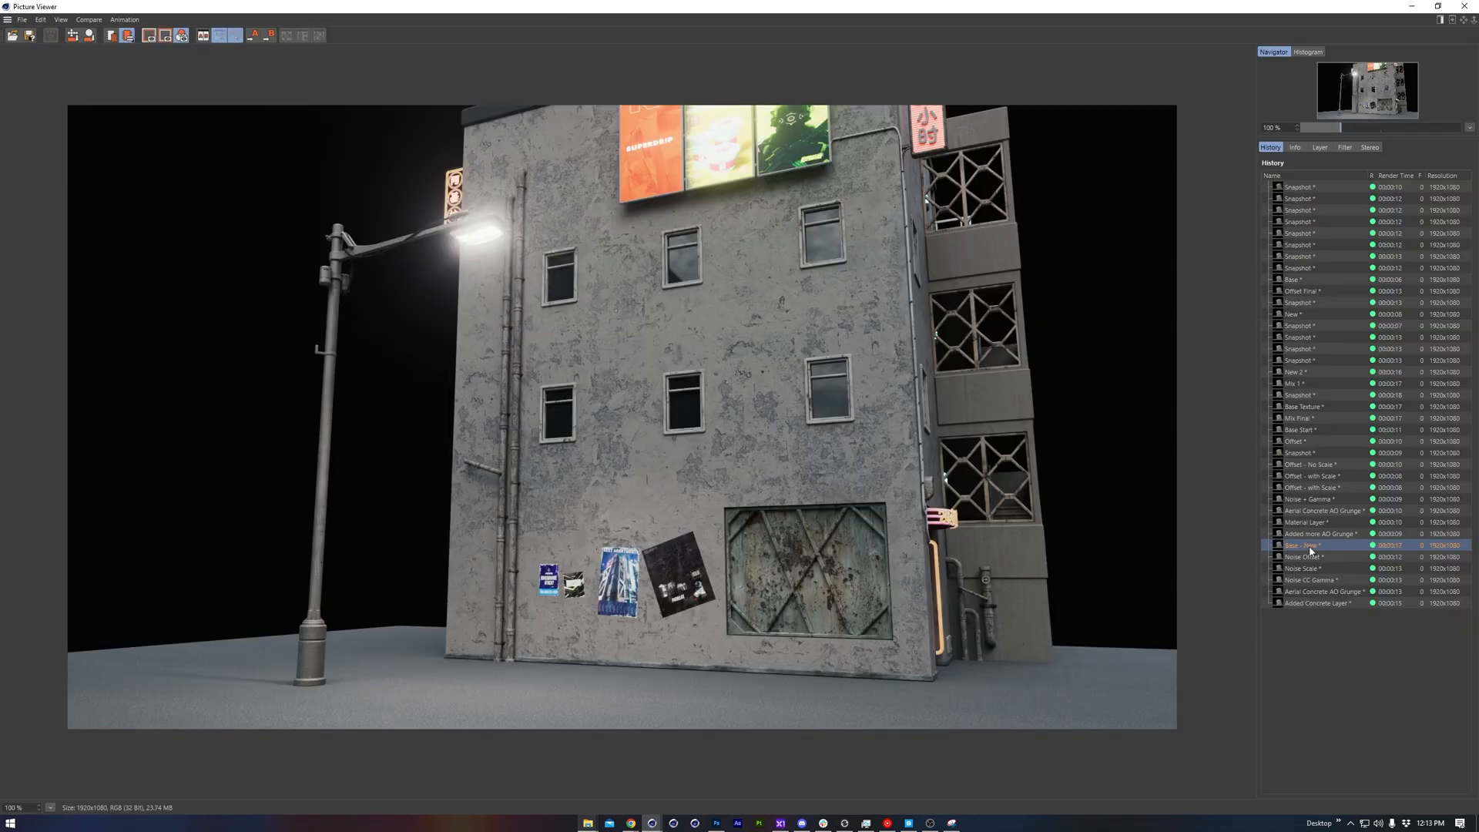
Step: Review the saved renders in the Picture Viewer one by one, from Noise Offset through to Added Concrete Layer
key(Down)
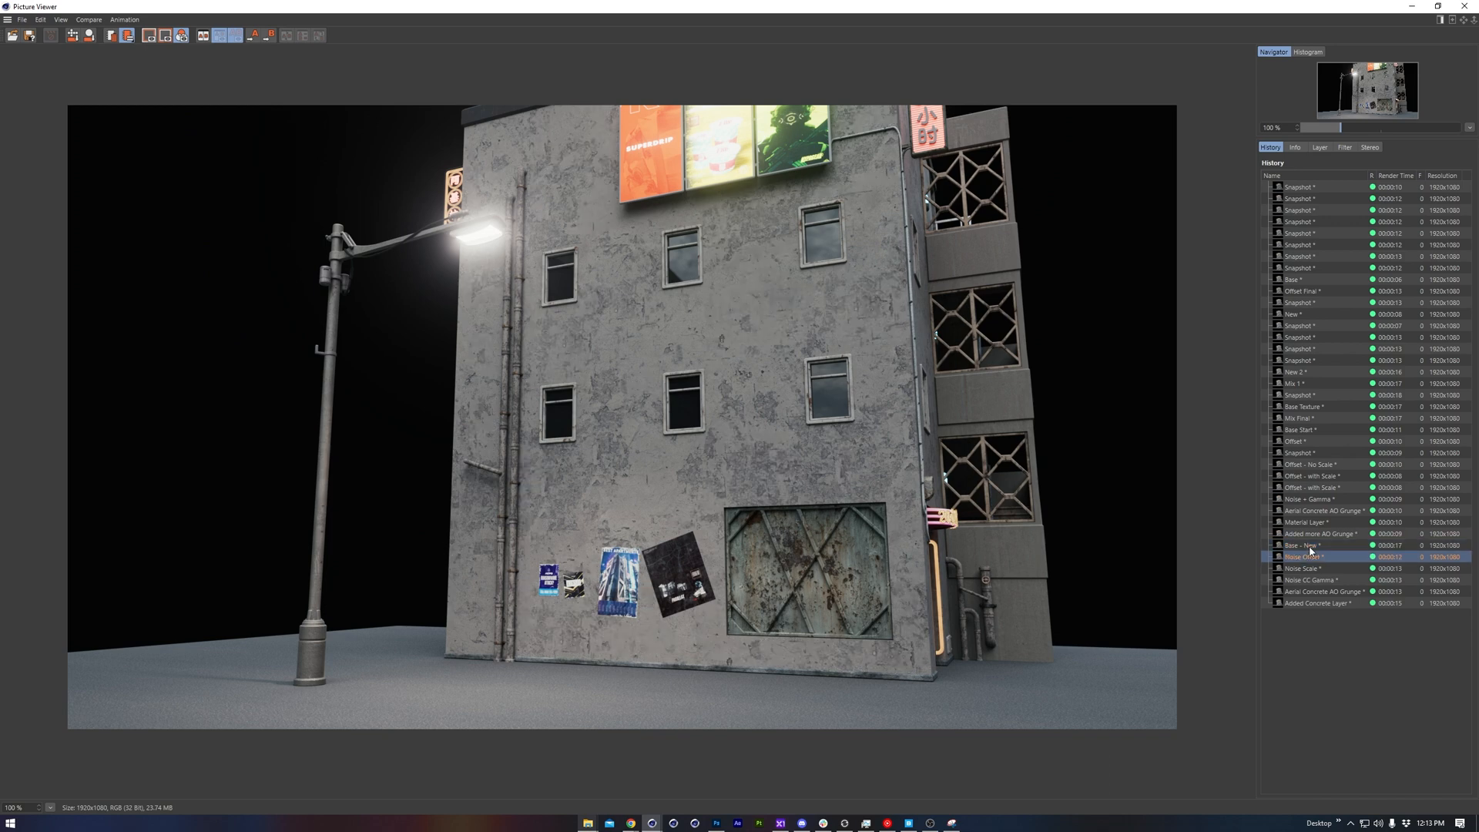
key(Down)
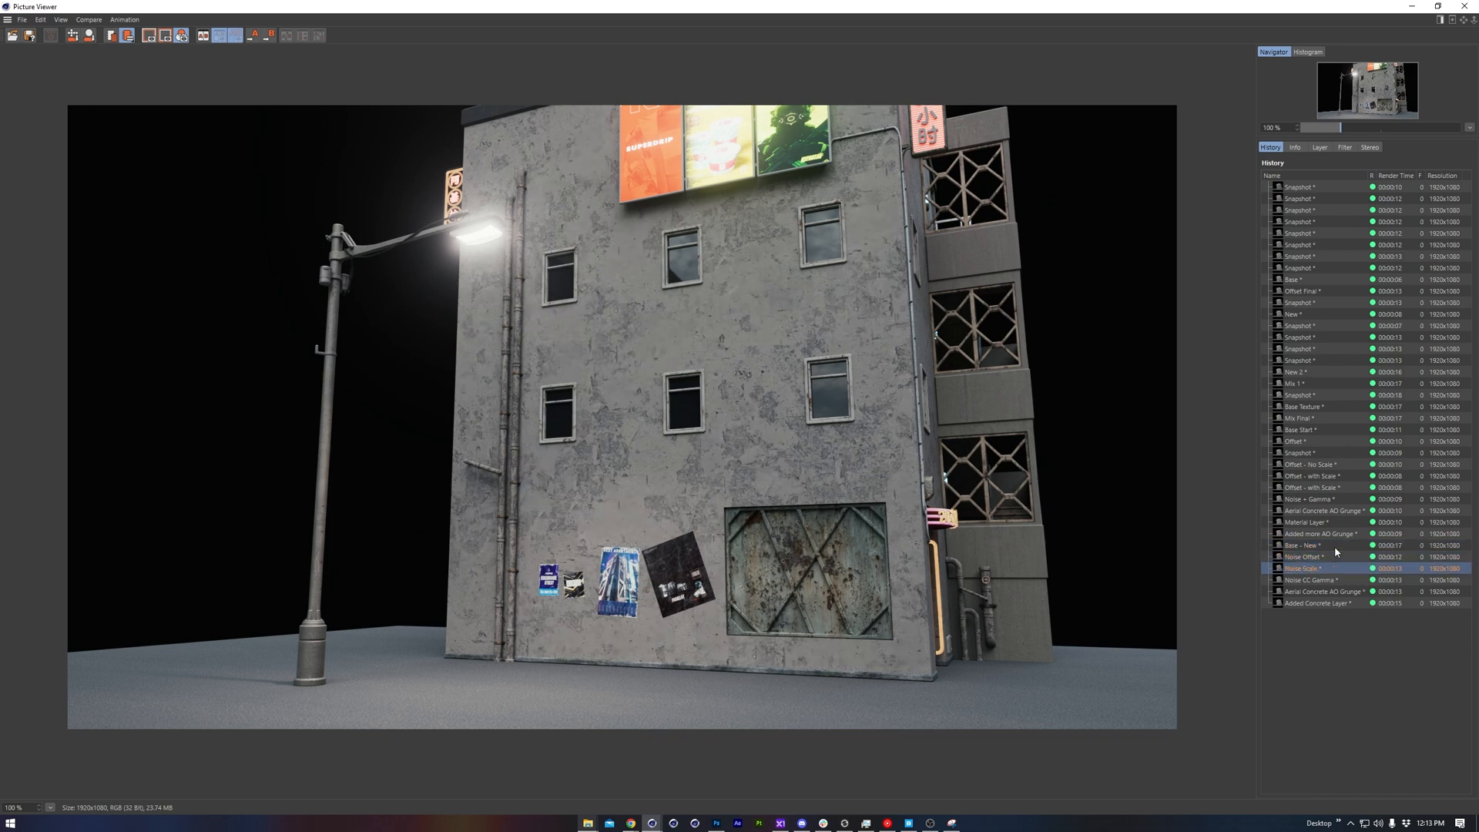
key(Down)
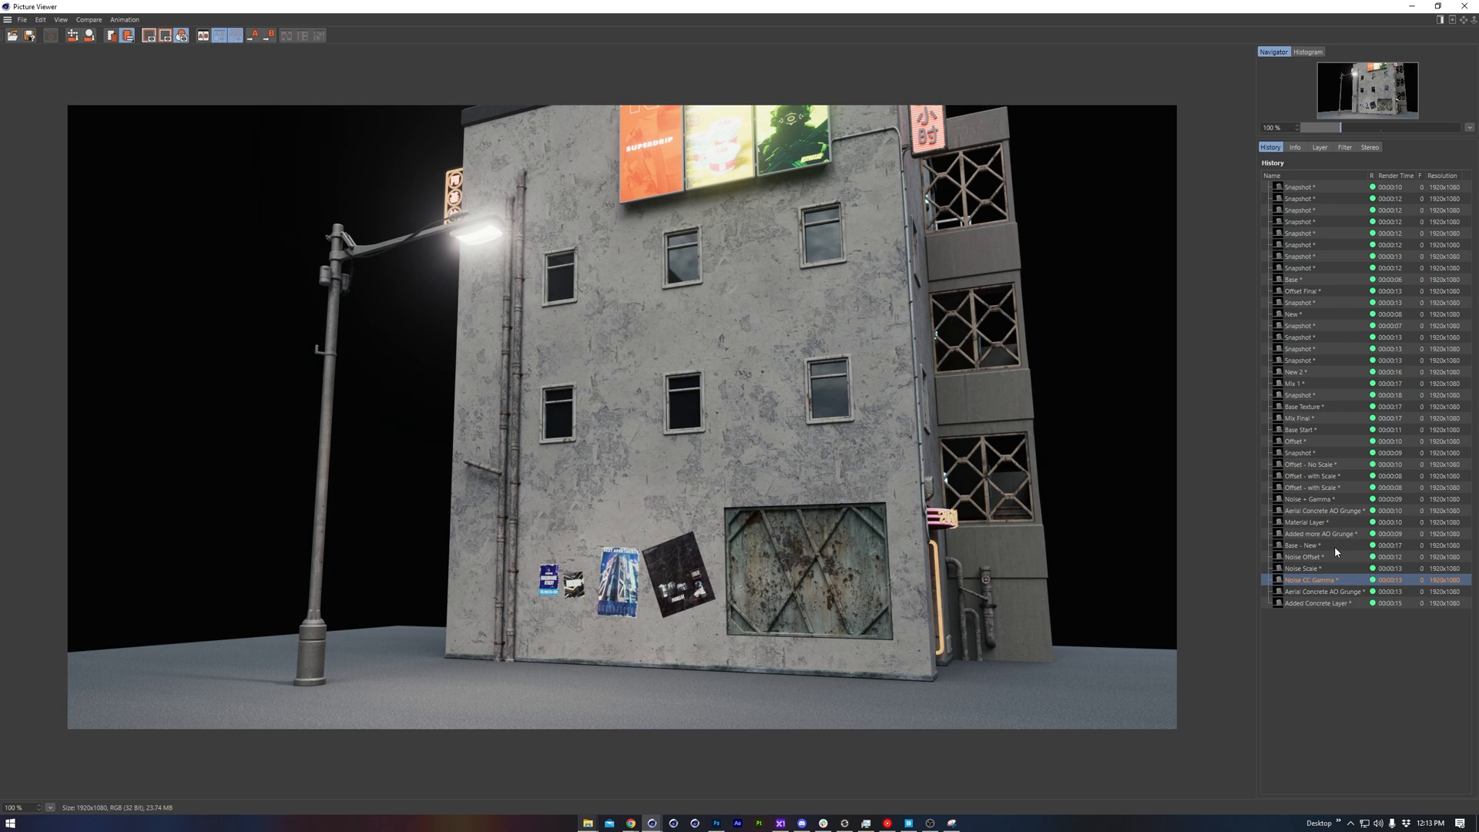
key(Down)
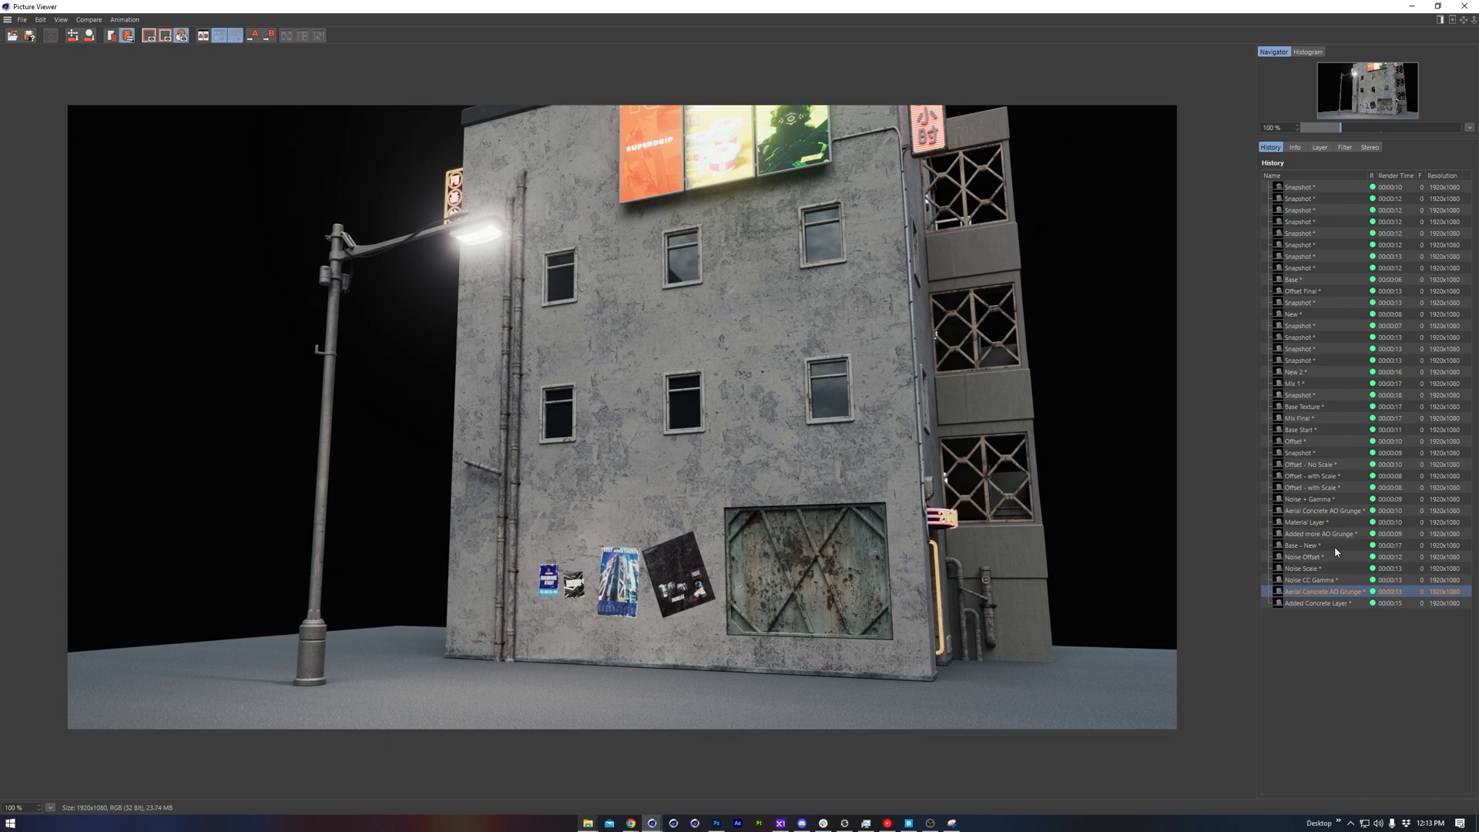
key(Down)
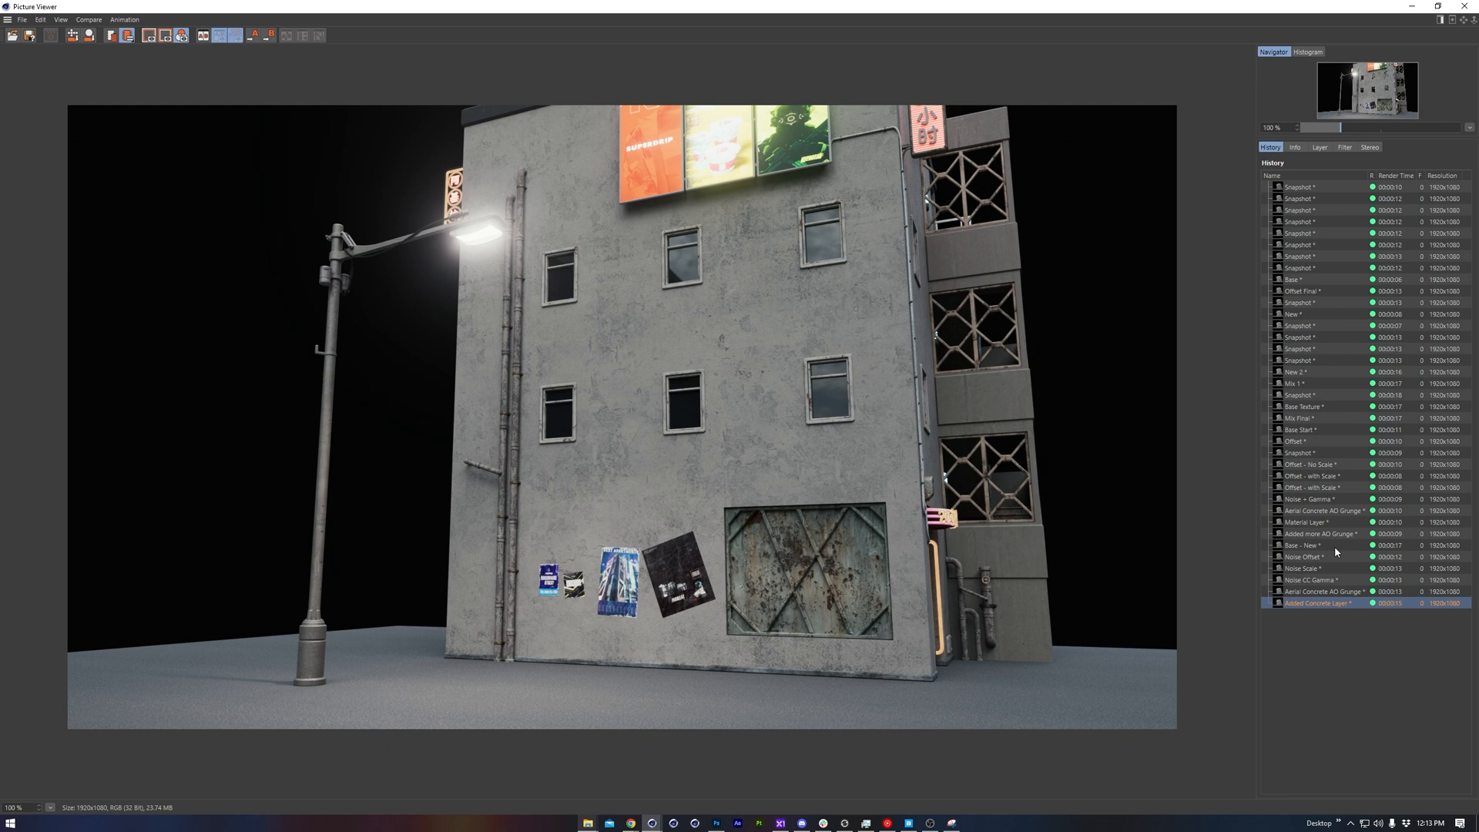
Step: Compare the Base - New render with the Added Concrete Layer render by switching between them
click(1328, 547)
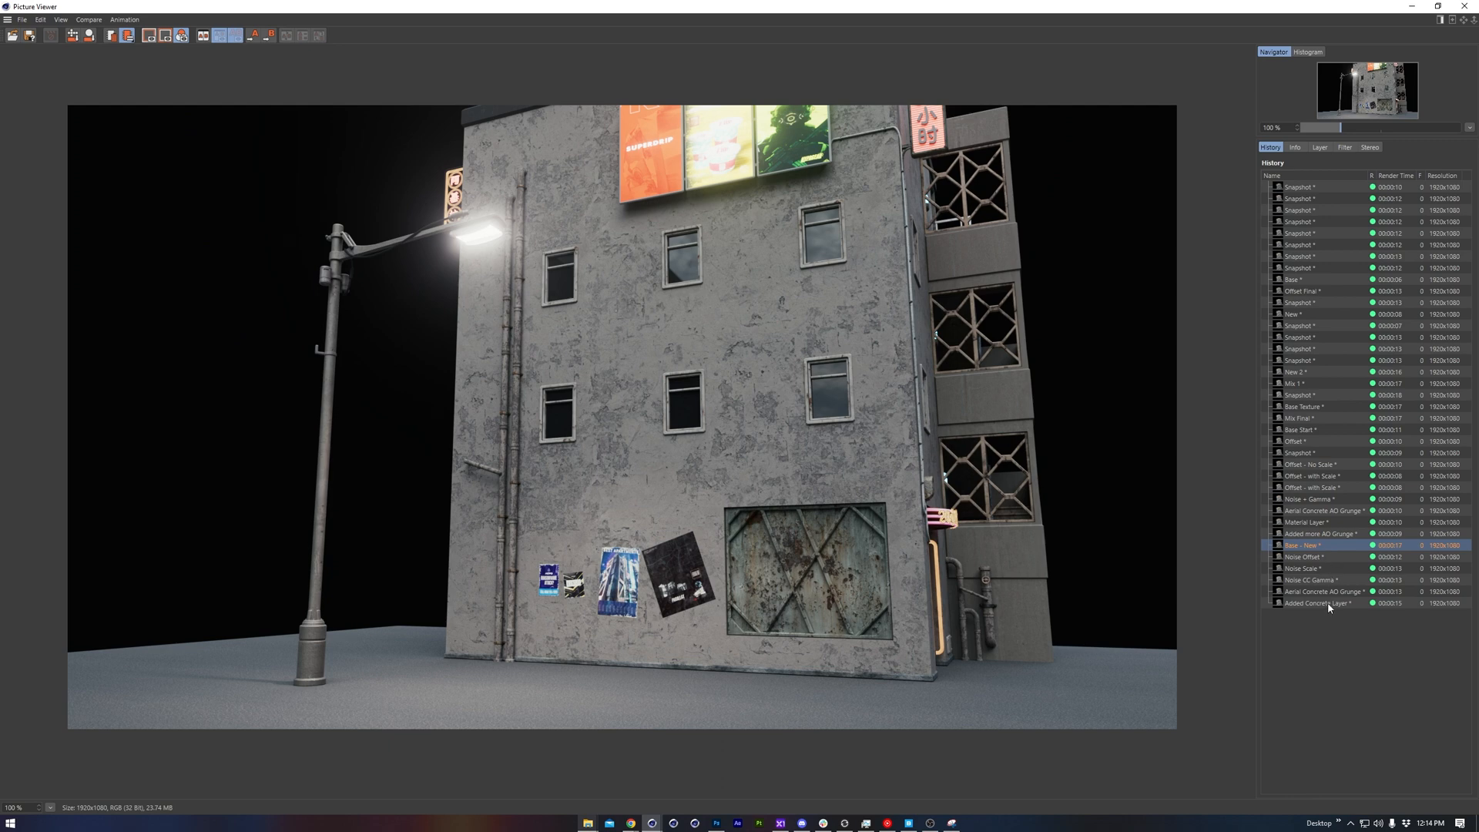
click(1328, 603)
click(1319, 545)
click(1335, 604)
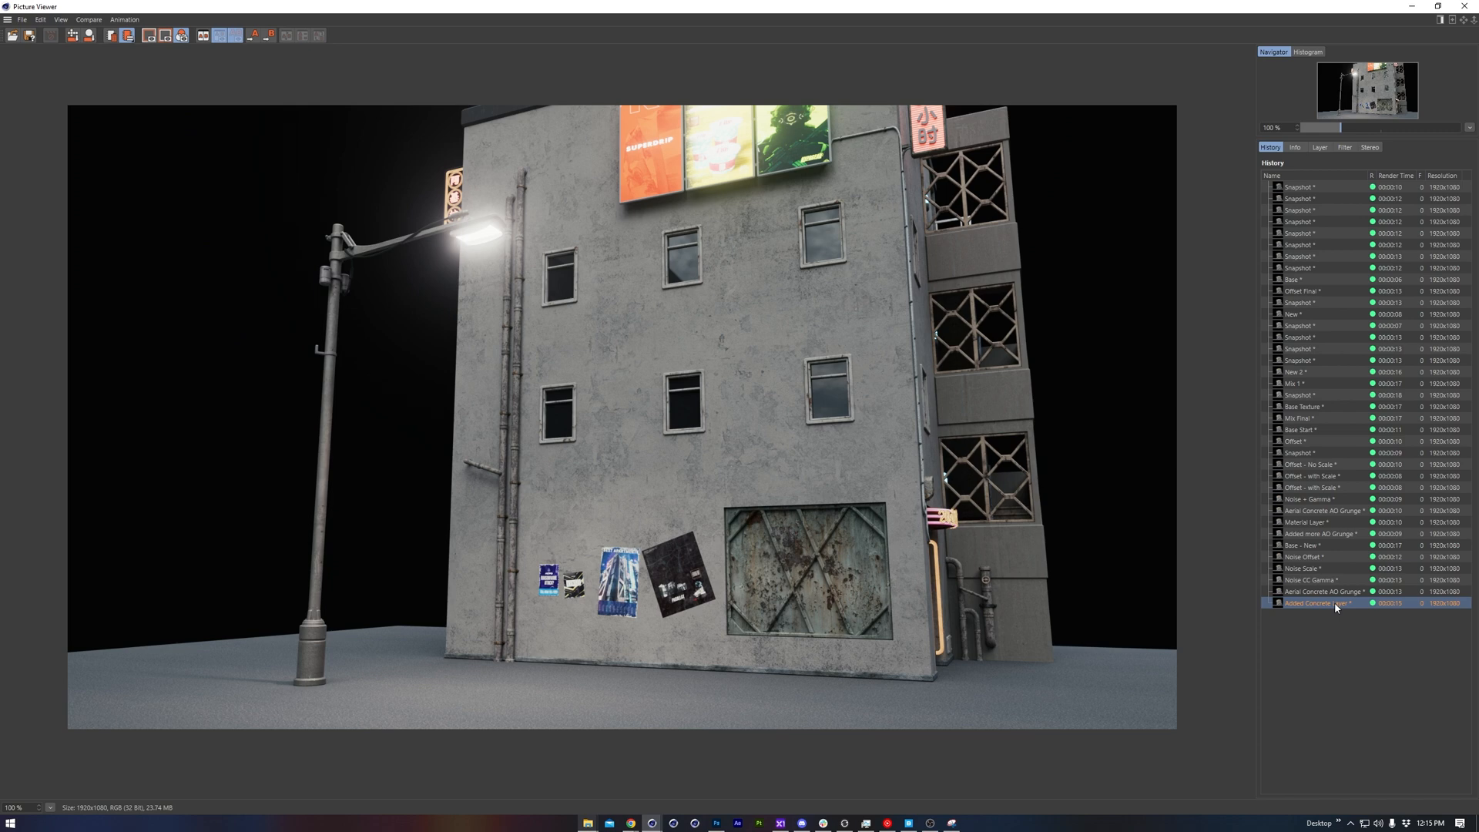